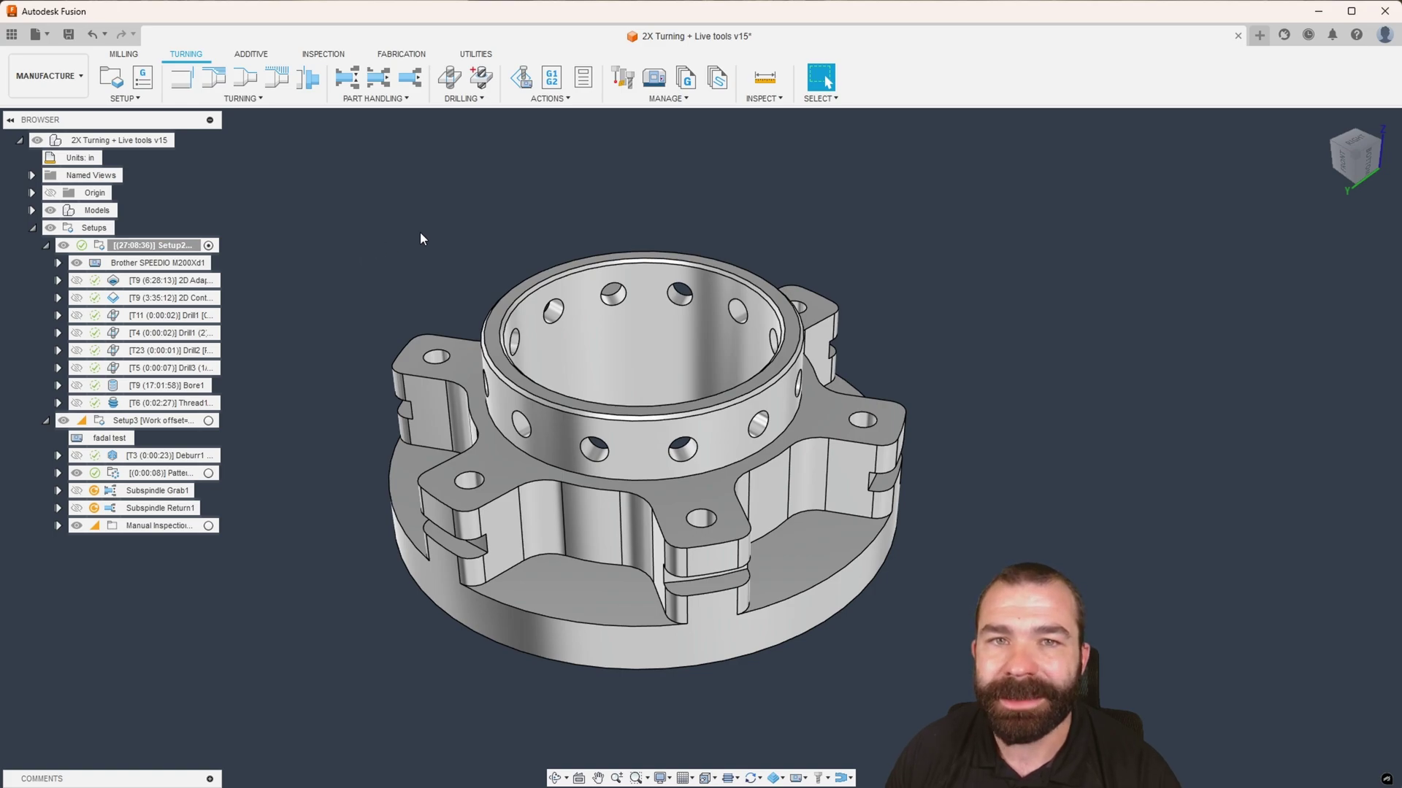
Step: From the Machine Library, start a new machine and show the Turn-mill generic lathe templates
left_click(655, 77)
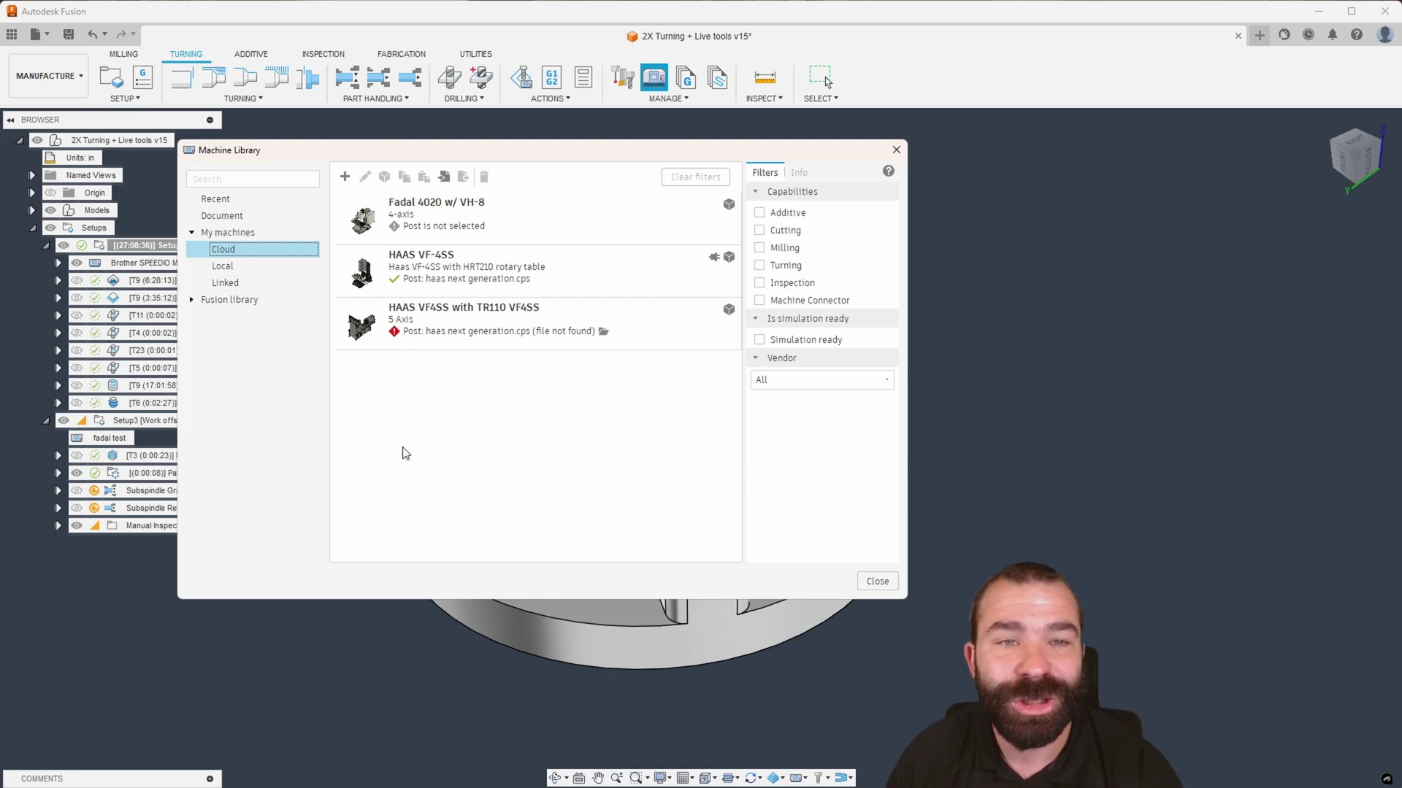
left_click(346, 178)
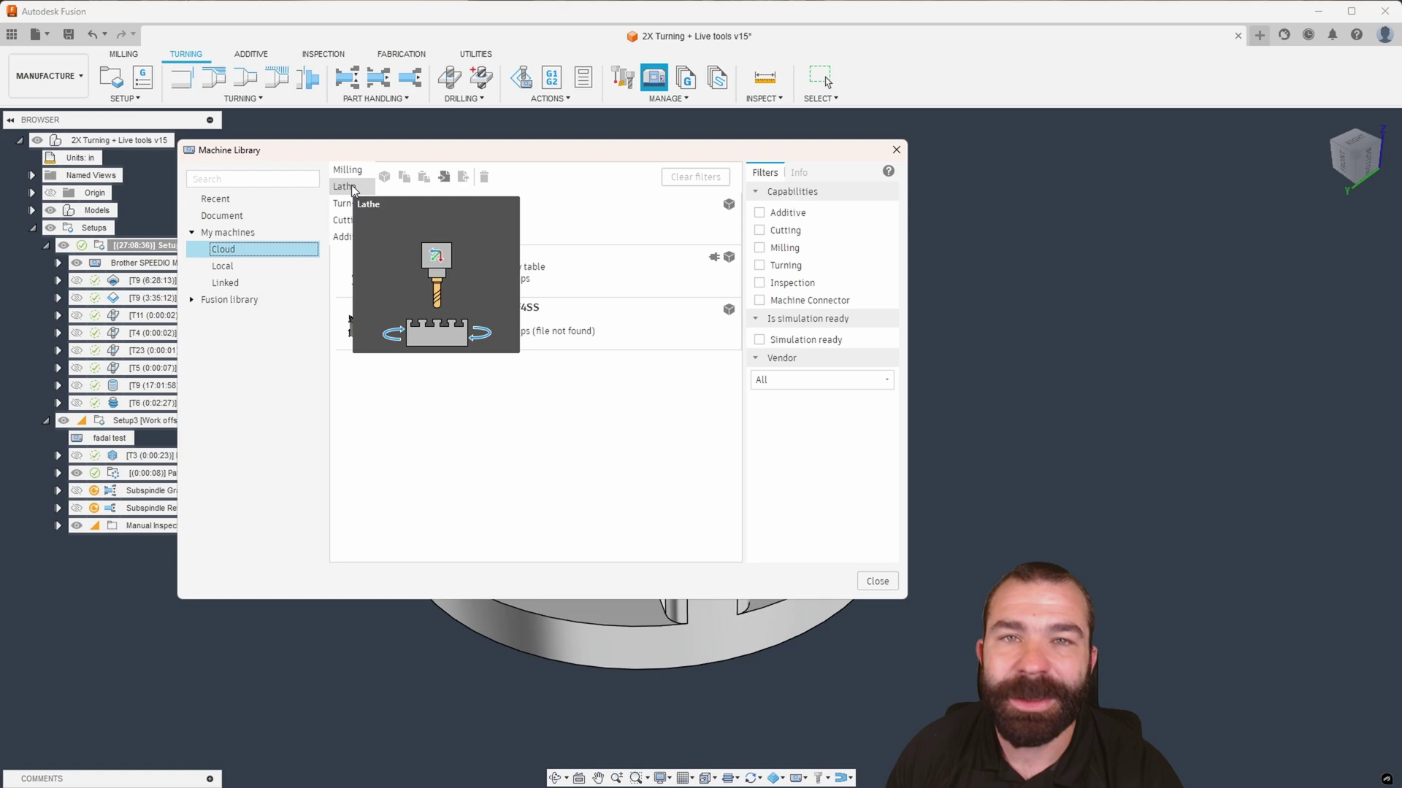
mouse_move(351, 208)
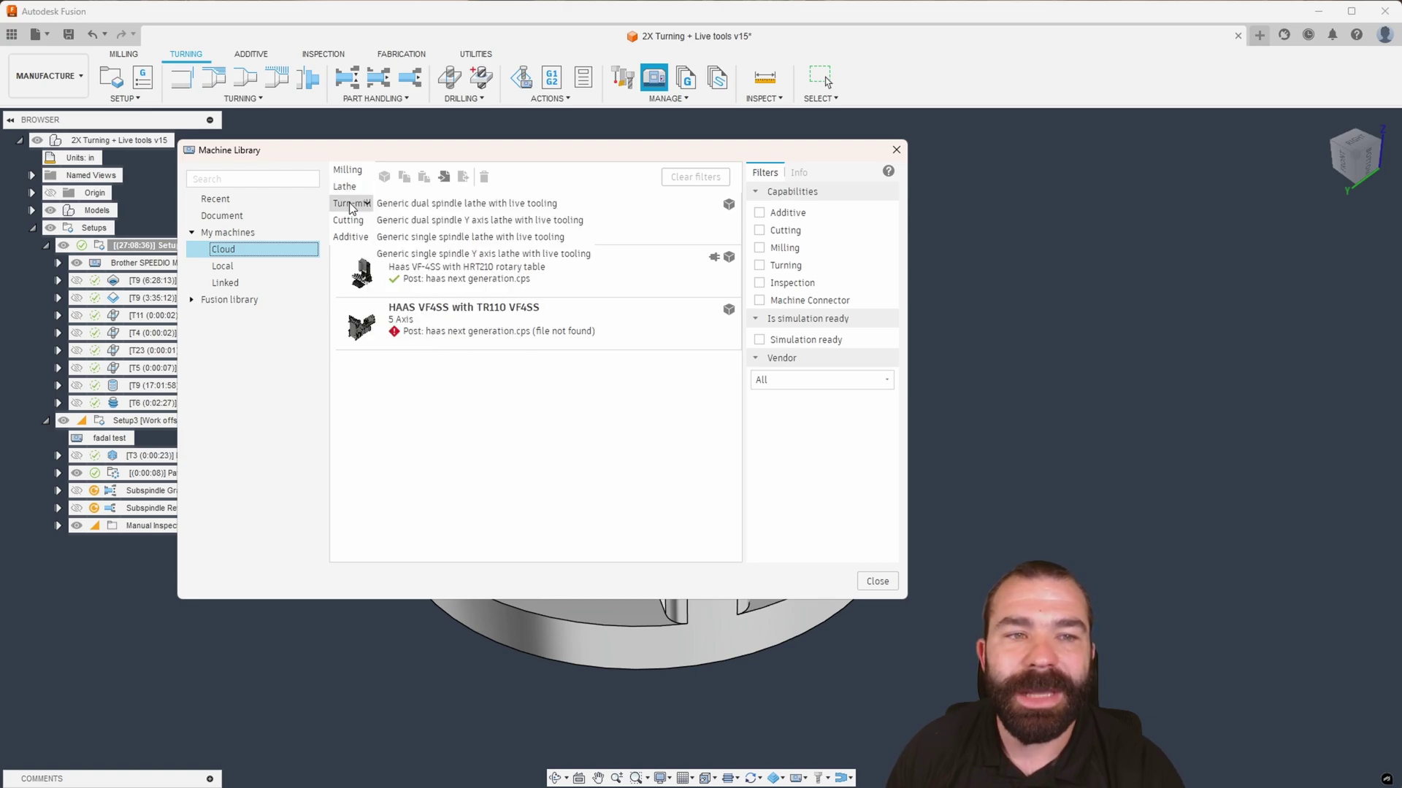
Step: Create a generic dual spindle Y axis lathe machine with vendor Haas and model ST30Y
left_click(484, 220)
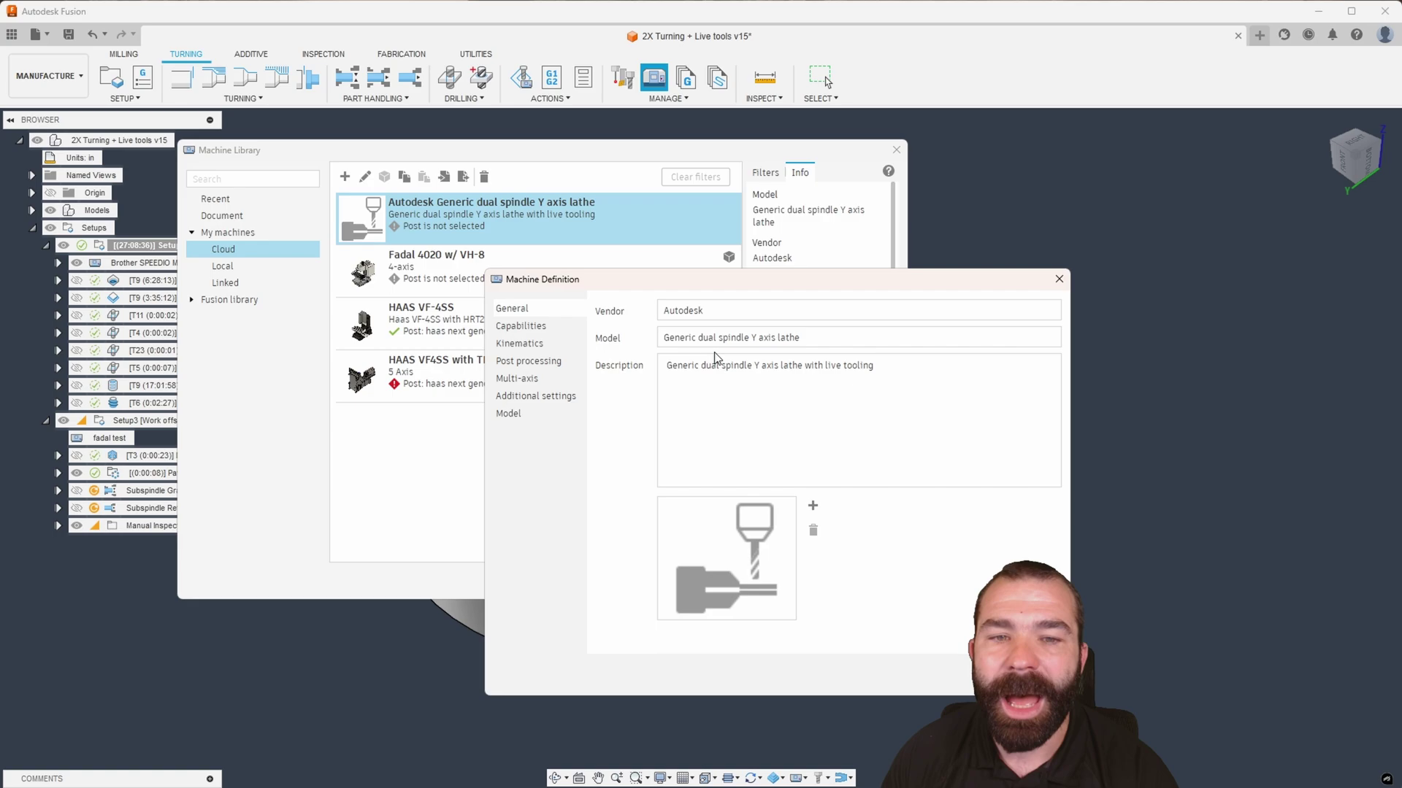
left_click_drag(714, 310, 644, 312)
type("H")
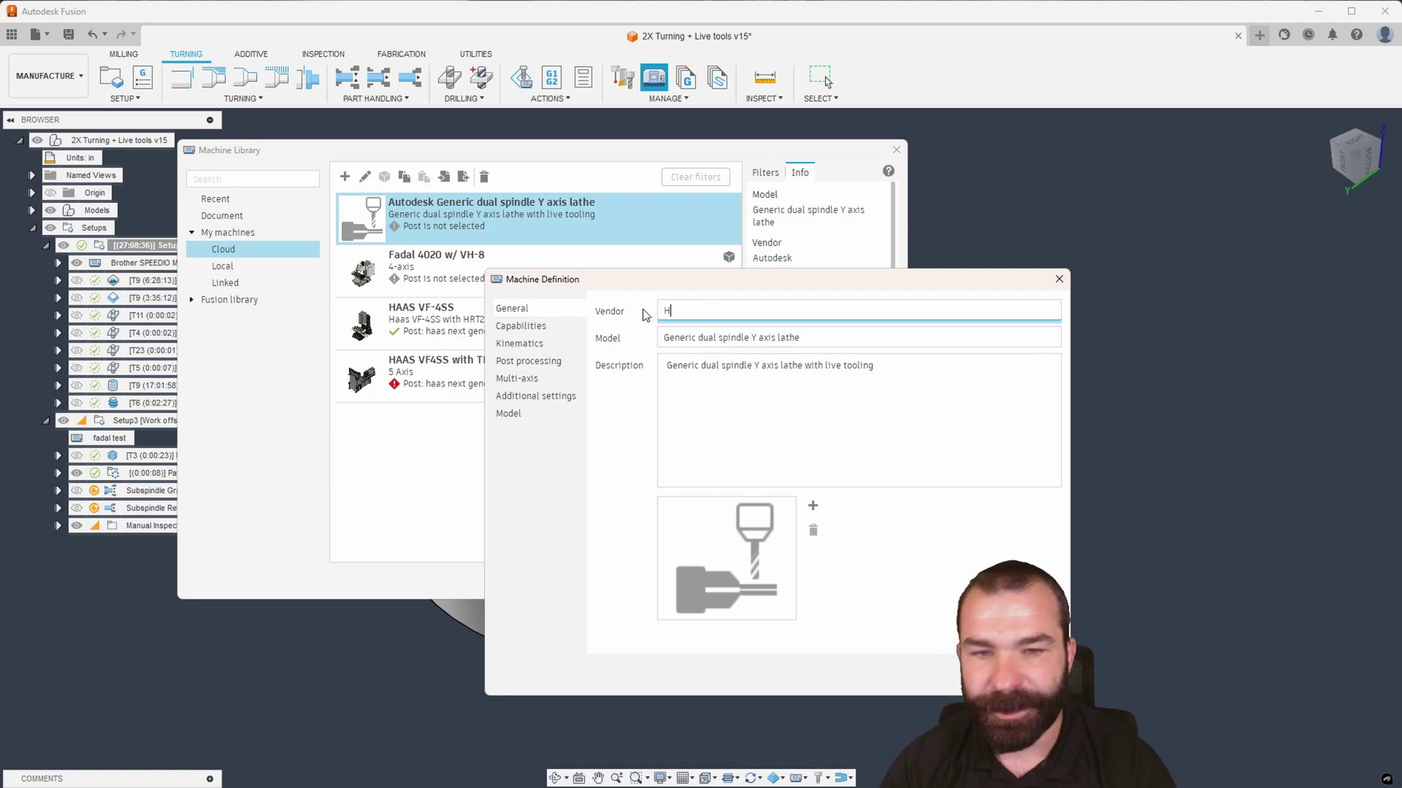
type("aas")
key("Tab")
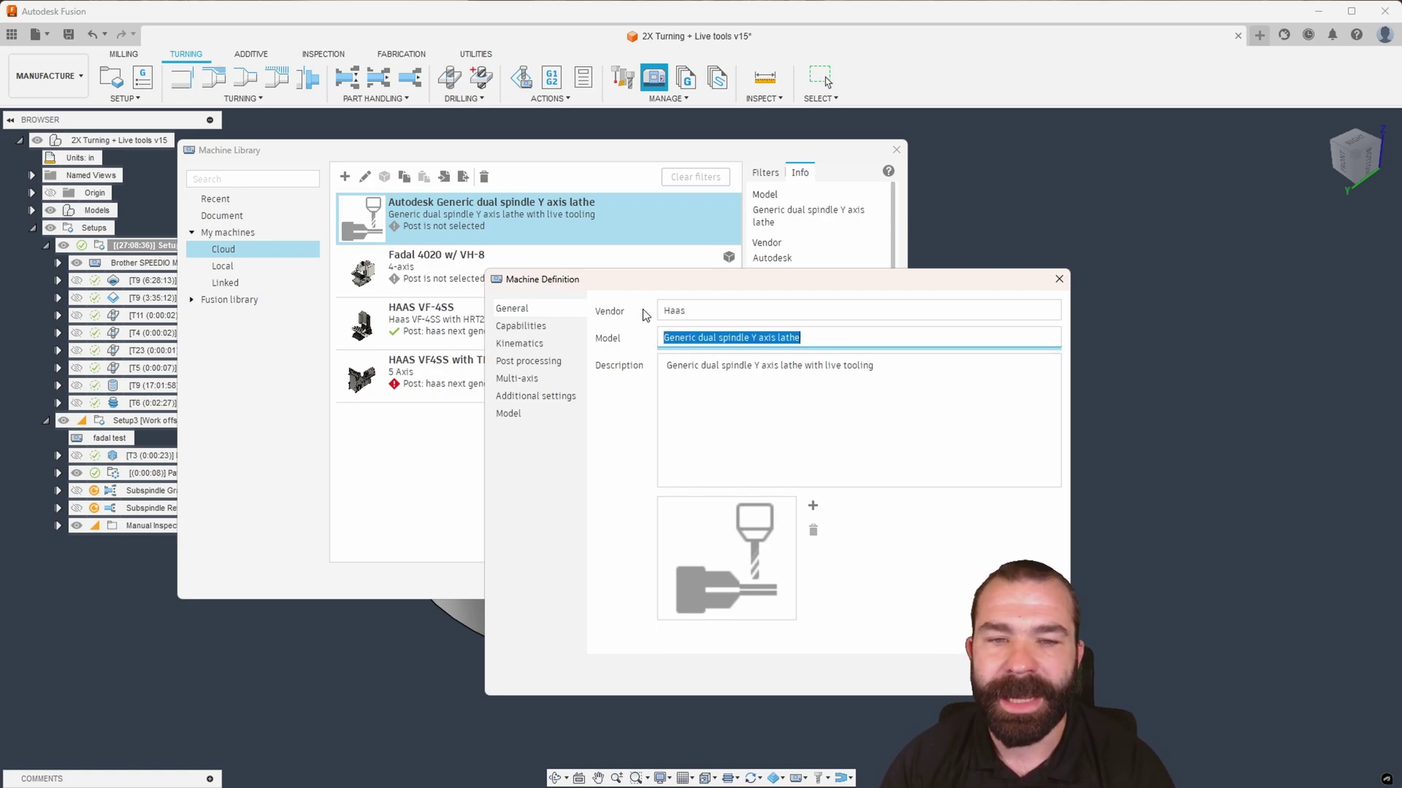
type("ST30Y")
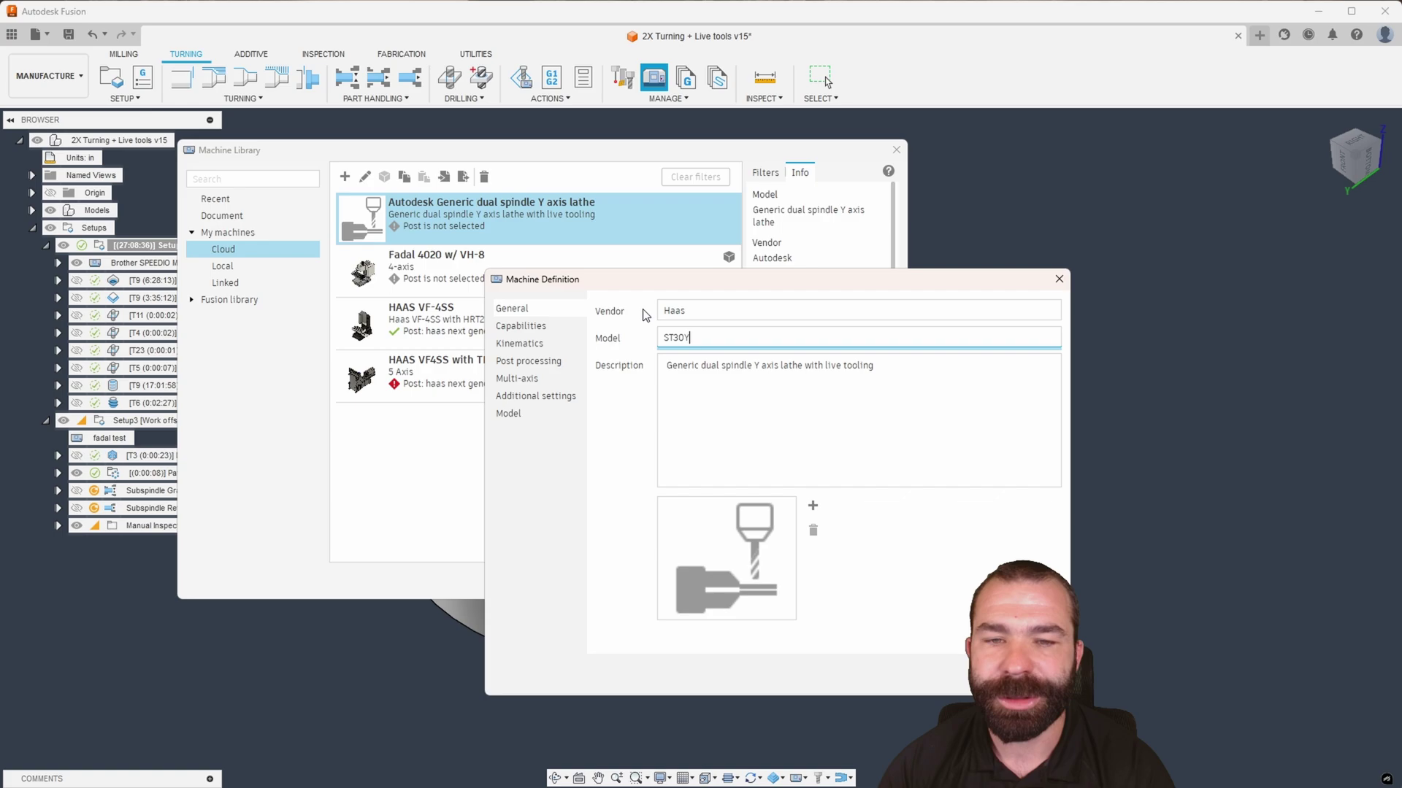
key("Tab")
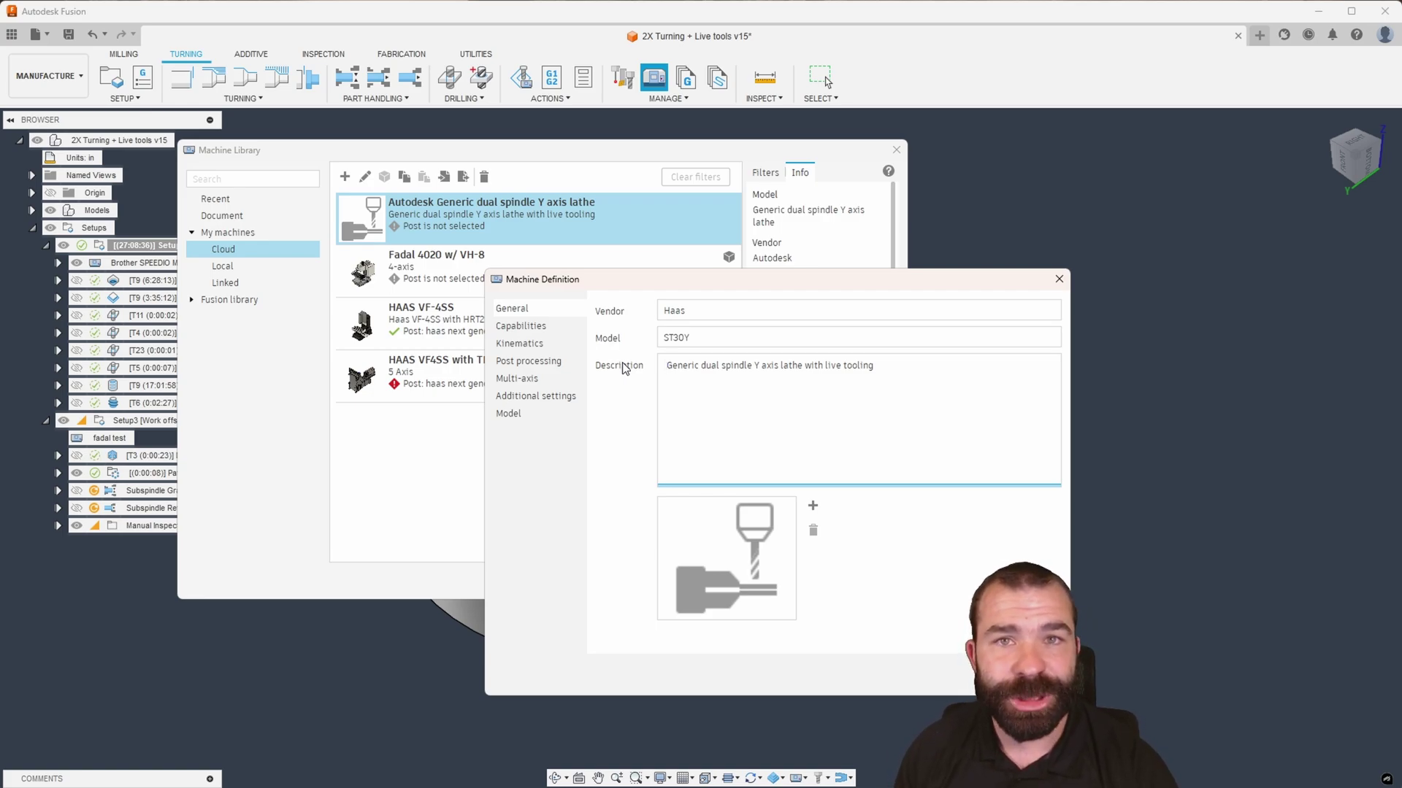
Step: Show the lathe's kinematics and select the Main spindle's maximum speed value
left_click(555, 344)
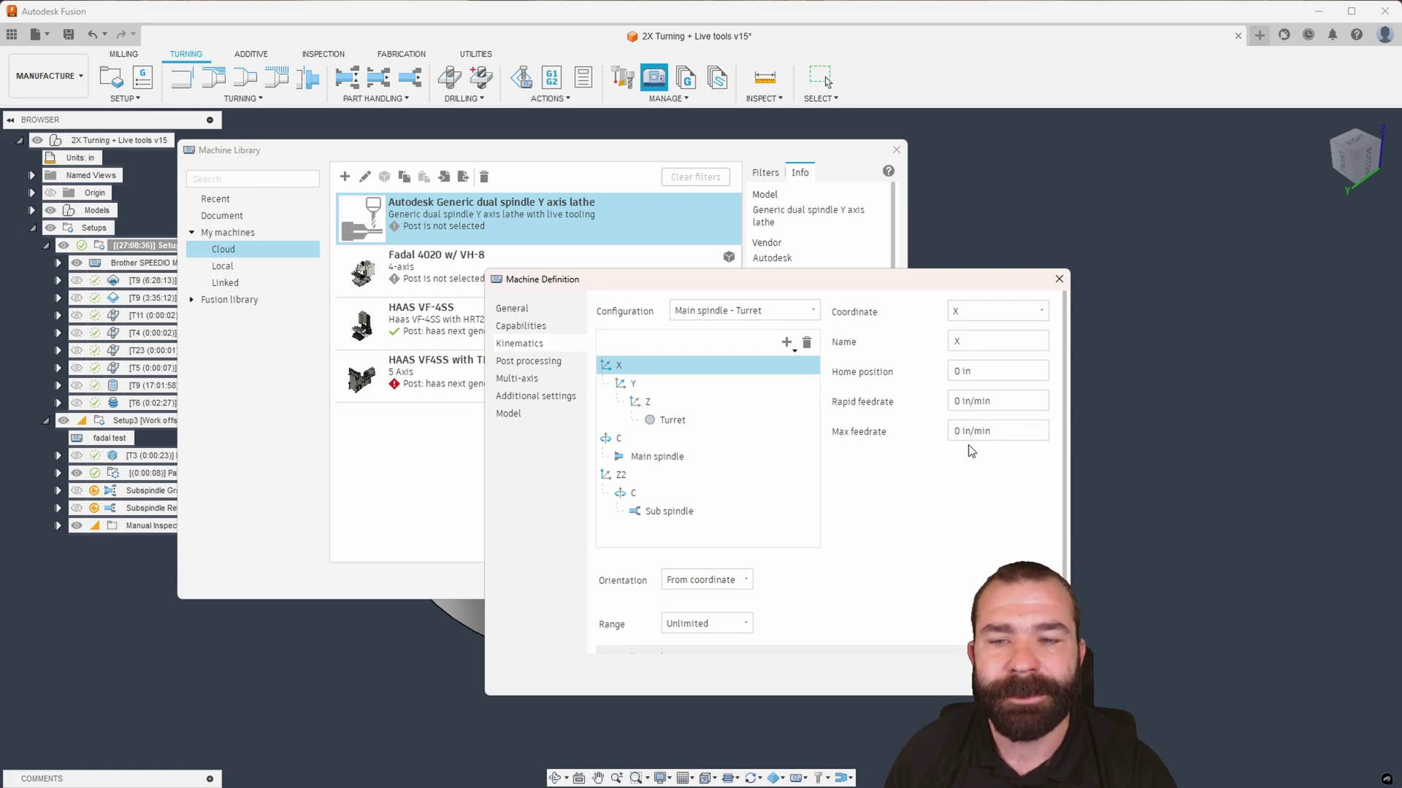
left_click(680, 454)
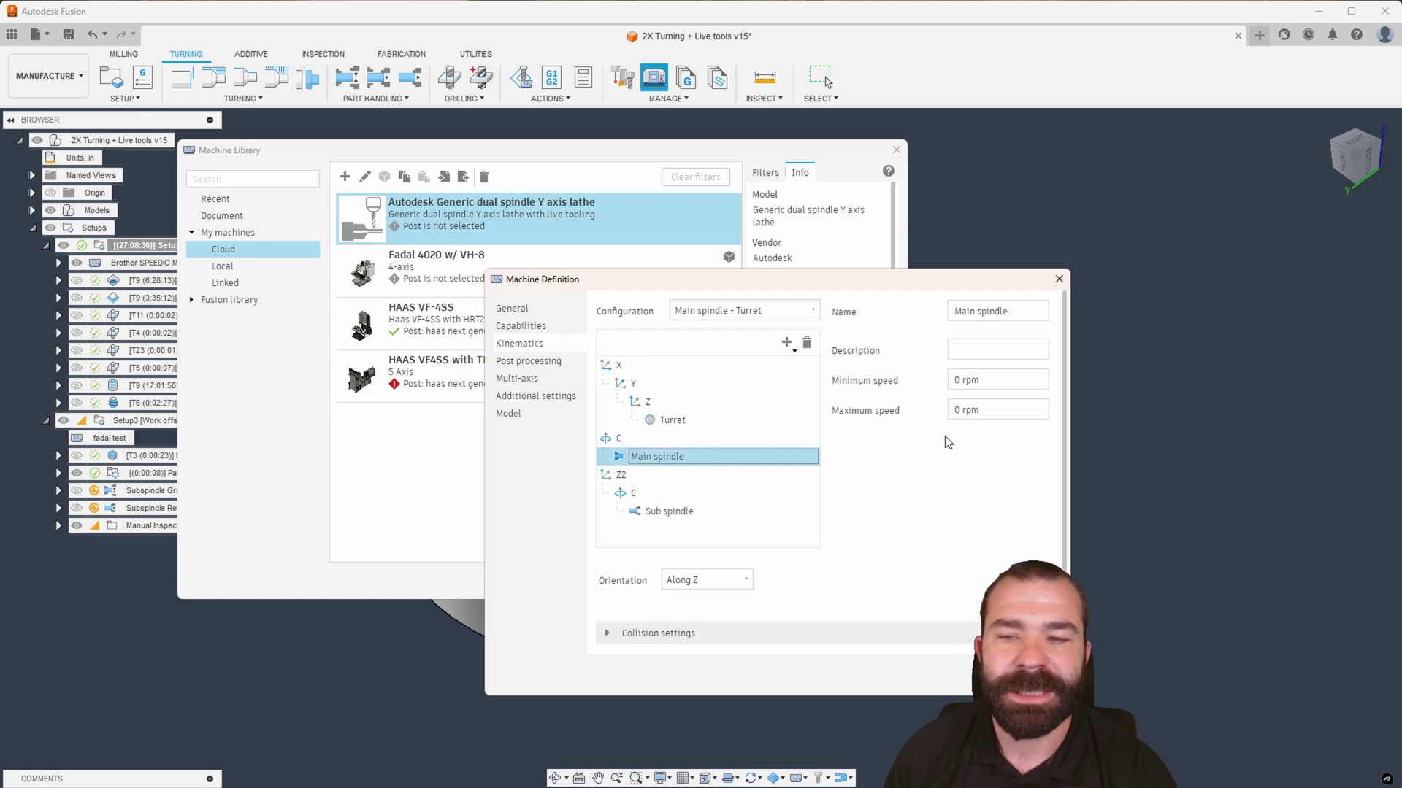
left_click(1005, 418)
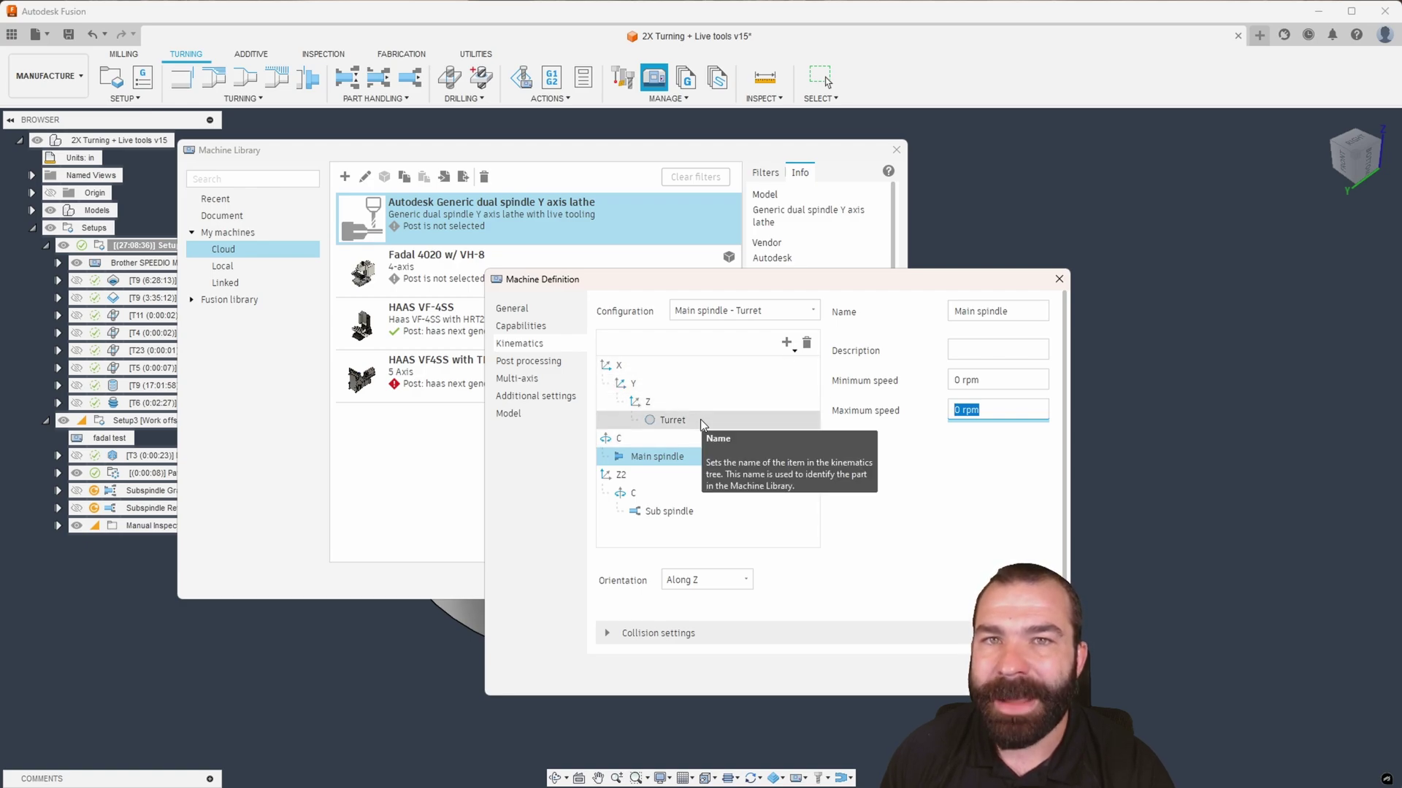
left_click(641, 365)
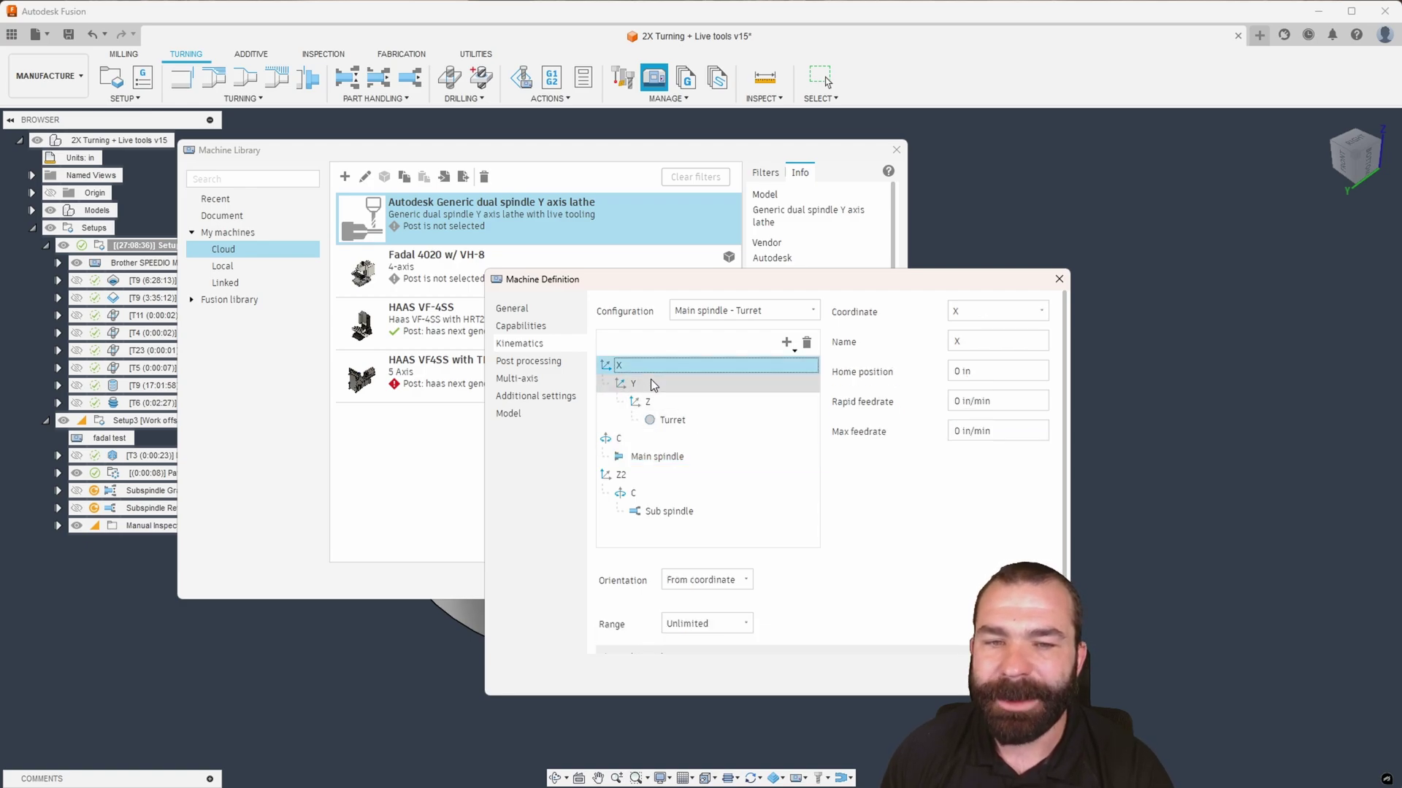
left_click(651, 381)
left_click(681, 419)
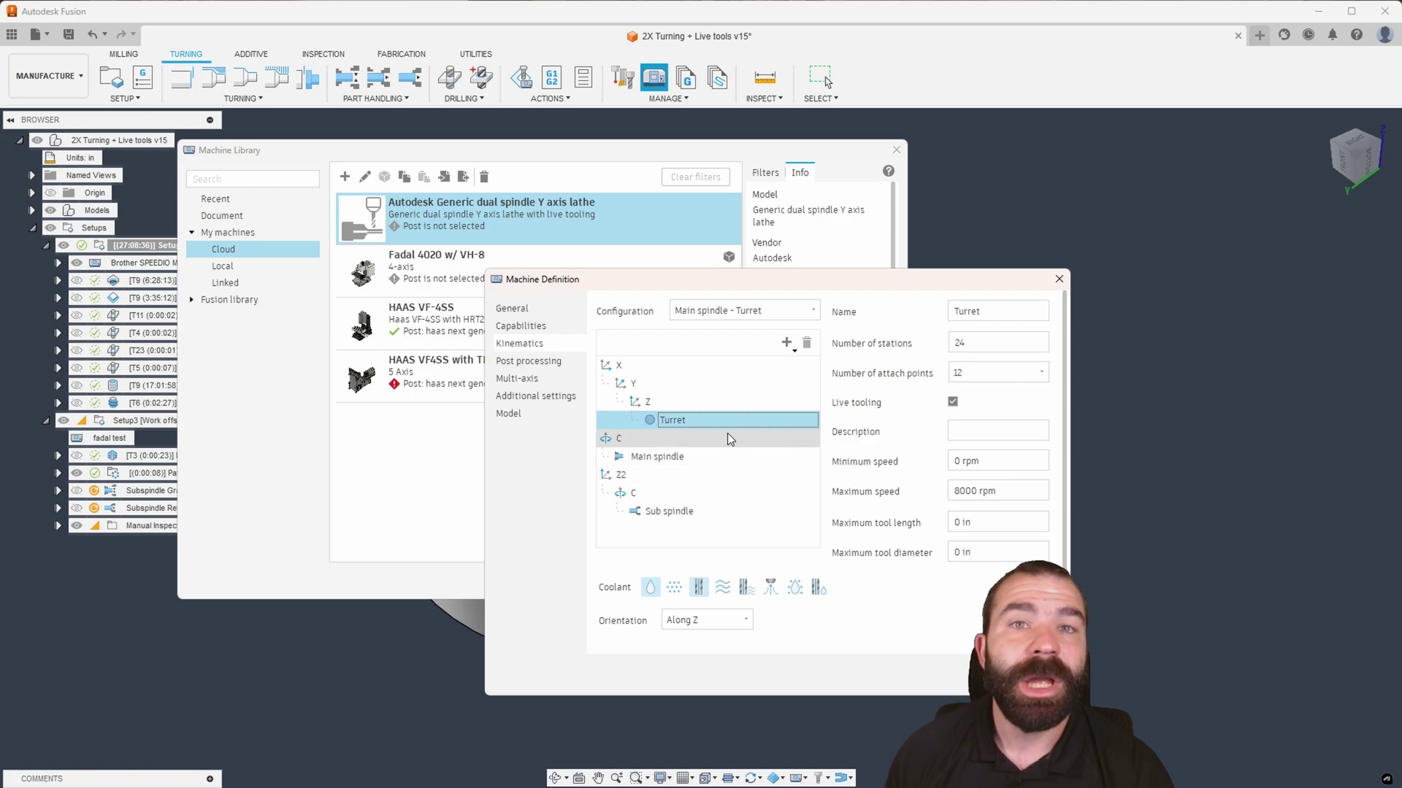
left_click(631, 387)
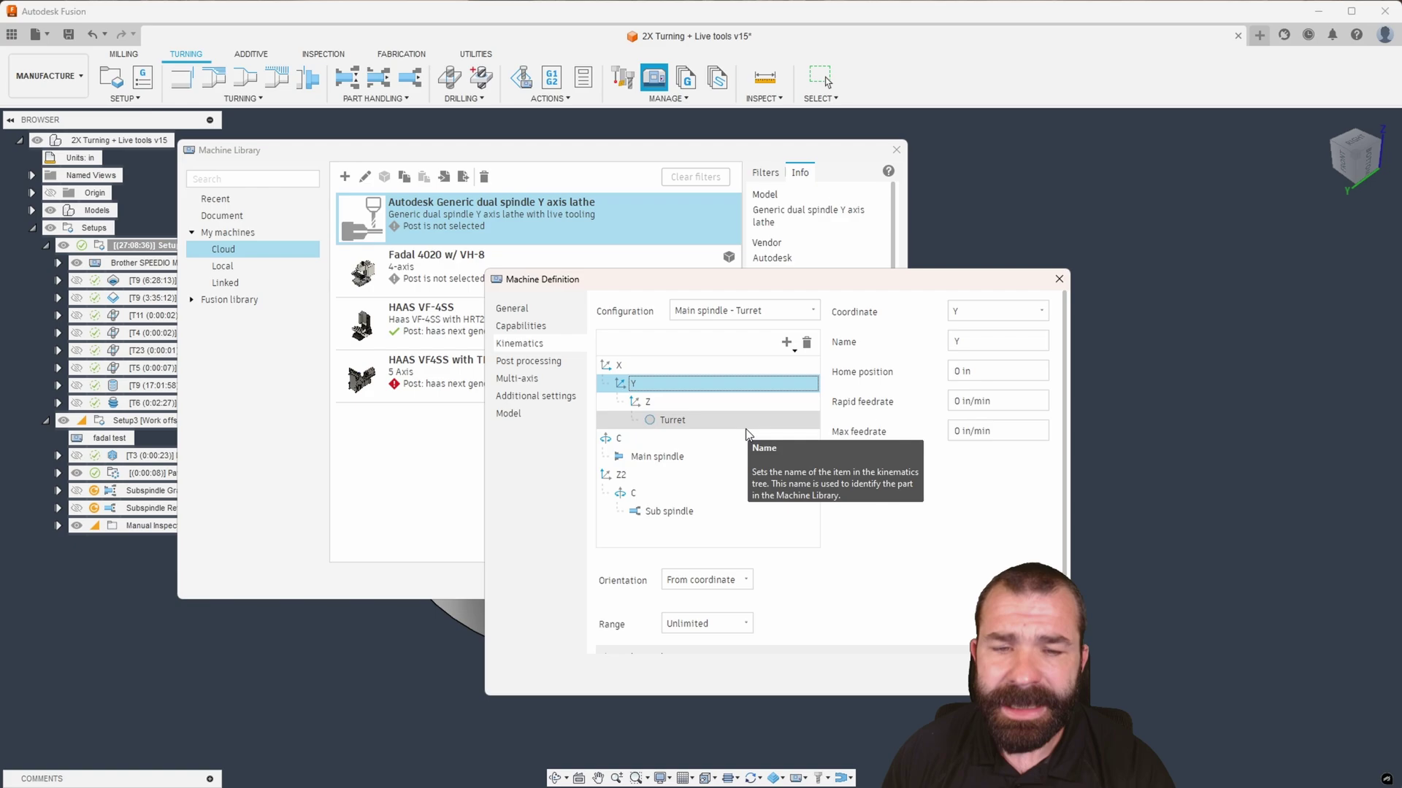
left_click(637, 457)
left_click(626, 441)
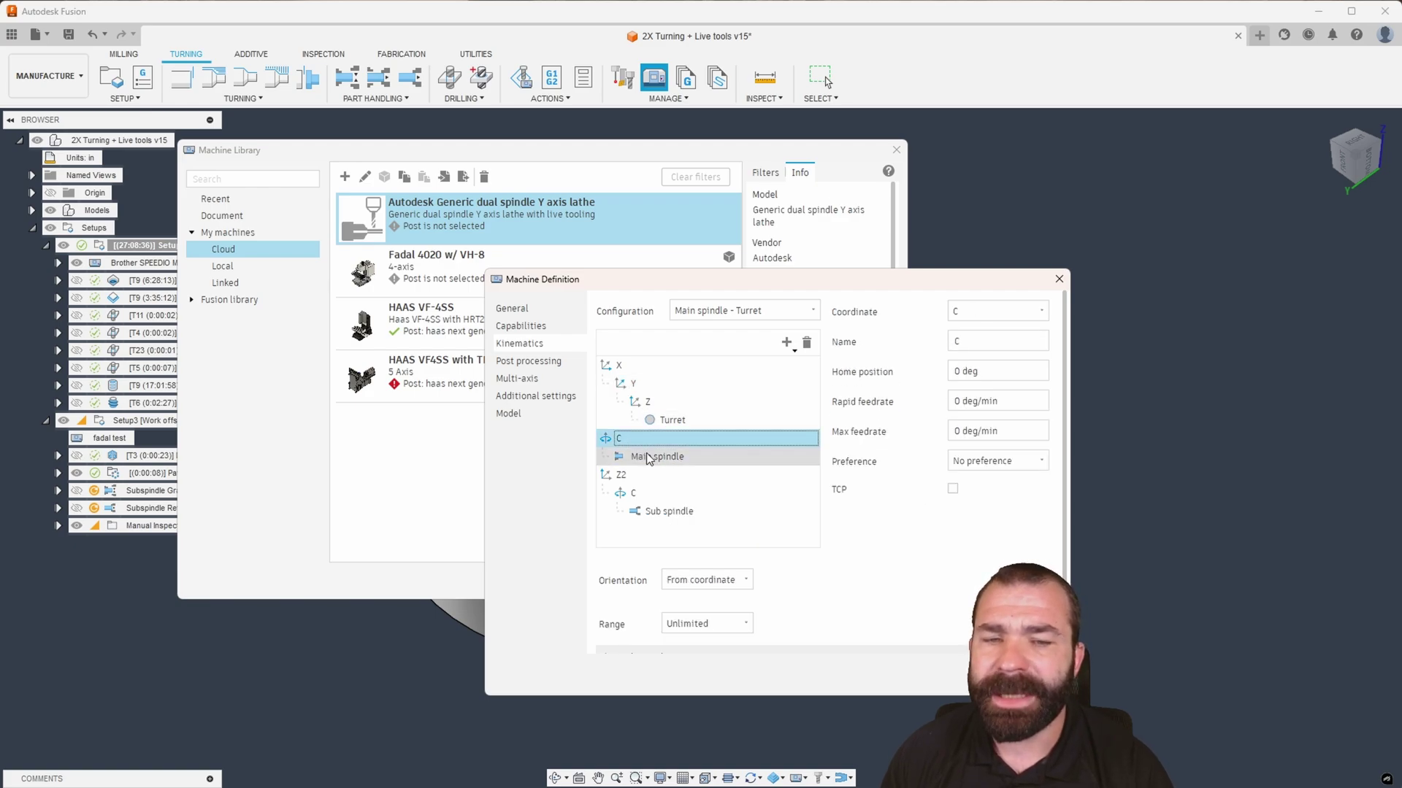
left_click(646, 455)
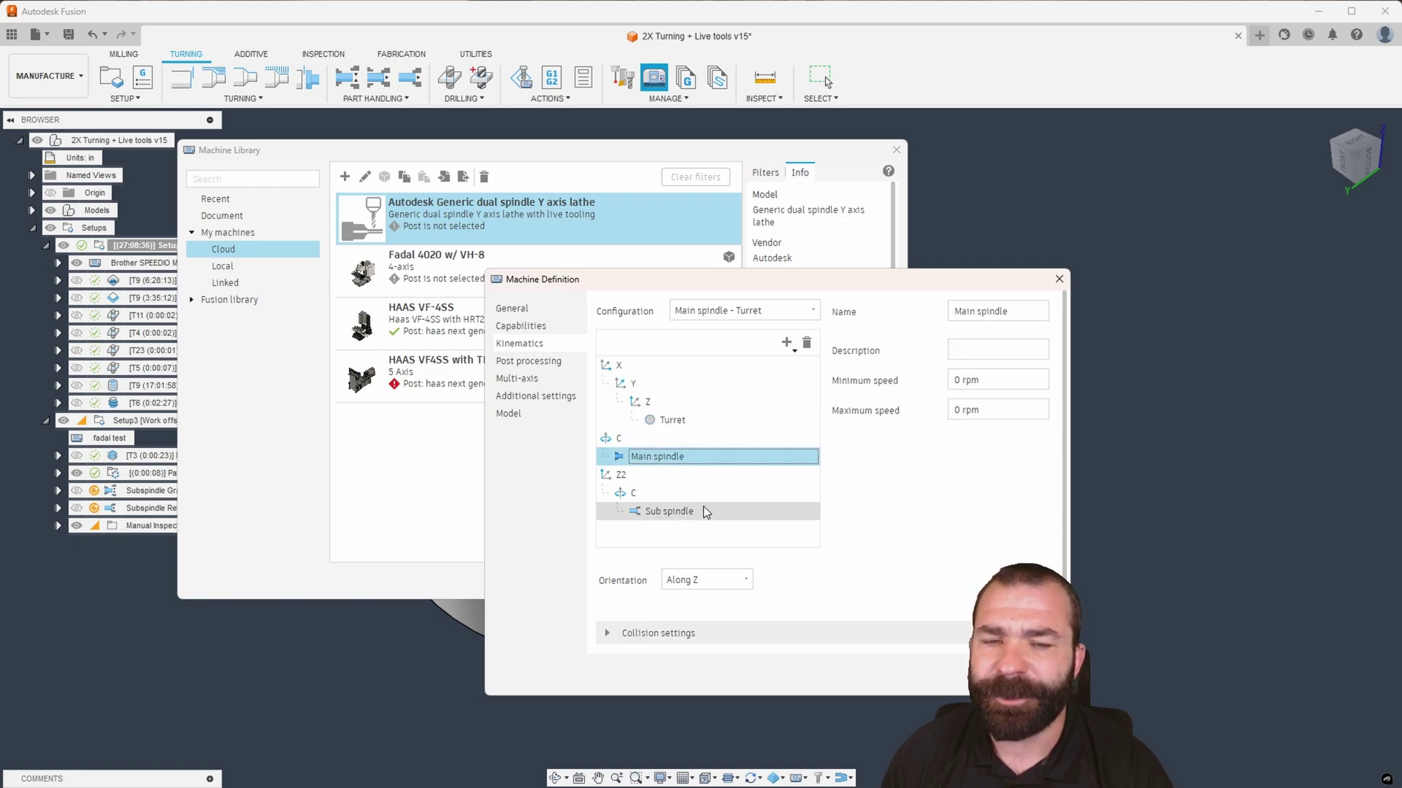
left_click(641, 478)
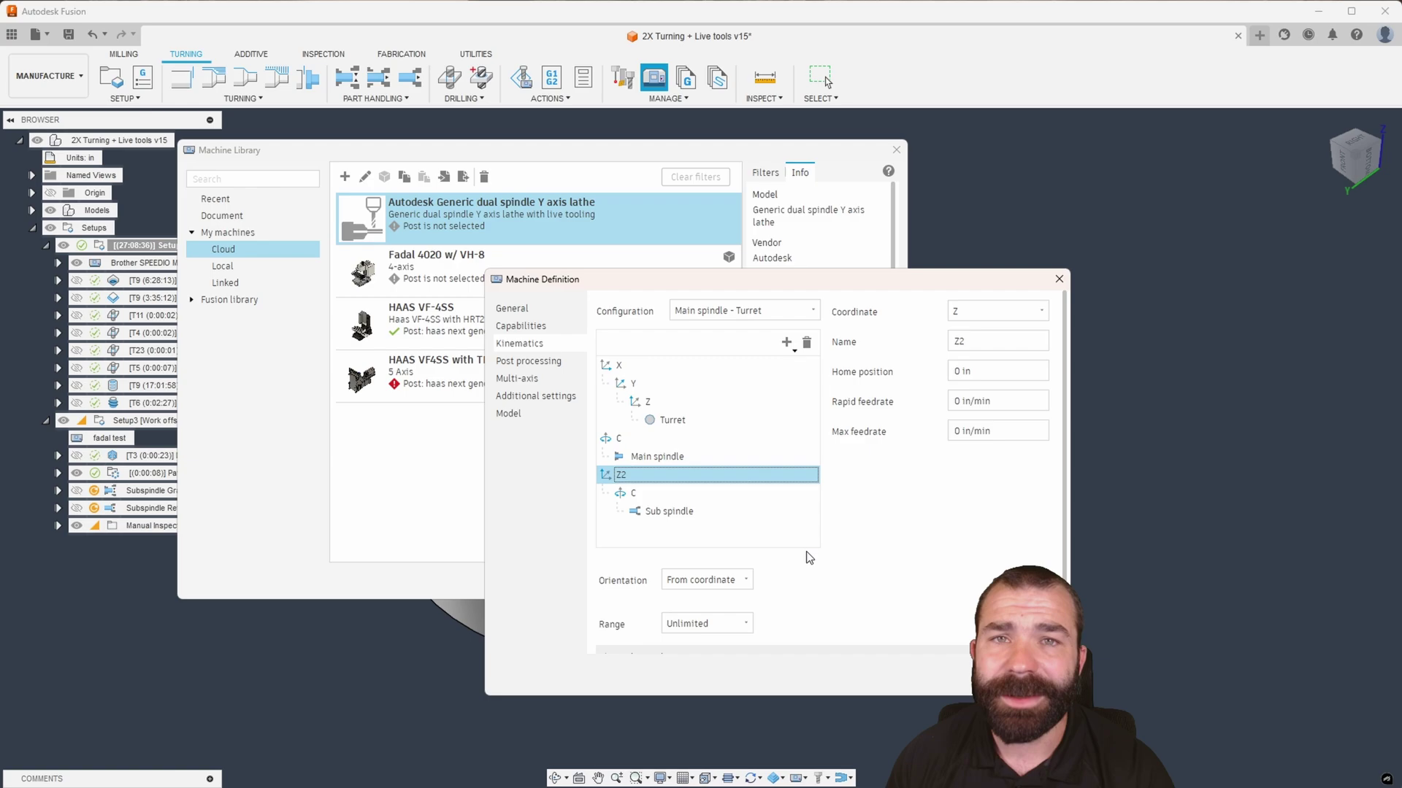
Step: Browse the post library filtered to turning posts from Haas Automation
left_click(529, 362)
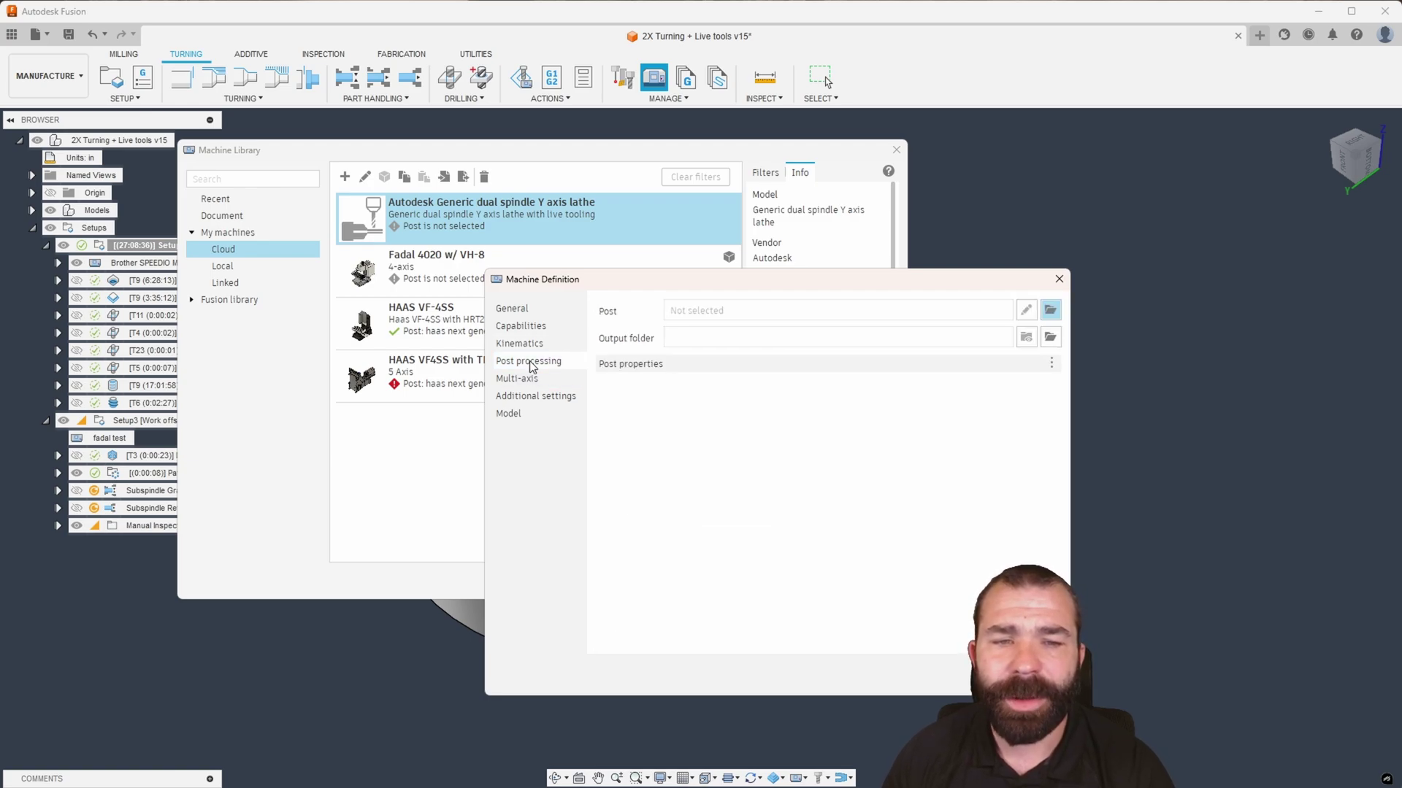
left_click(1050, 314)
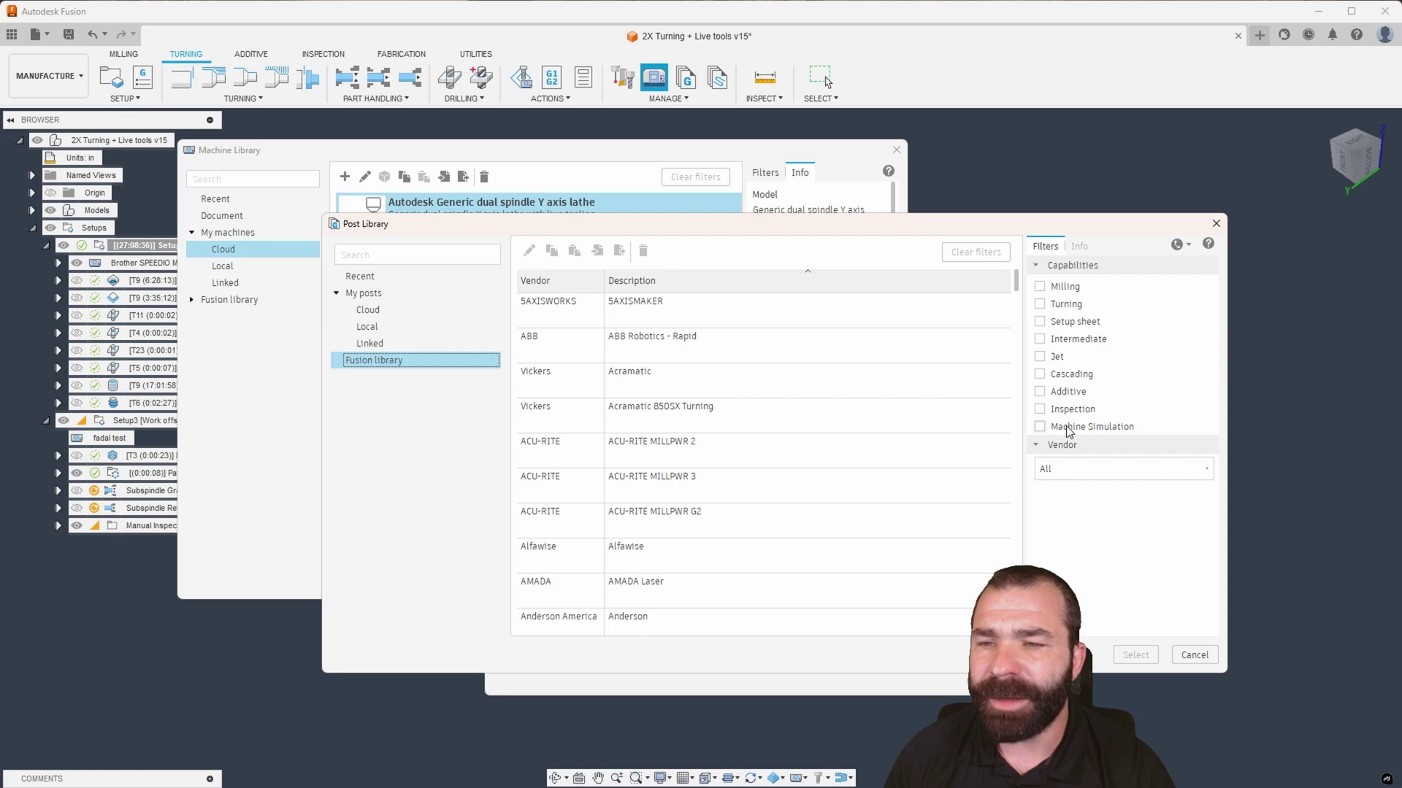
left_click(1056, 292)
left_click(1039, 286)
left_click(1040, 304)
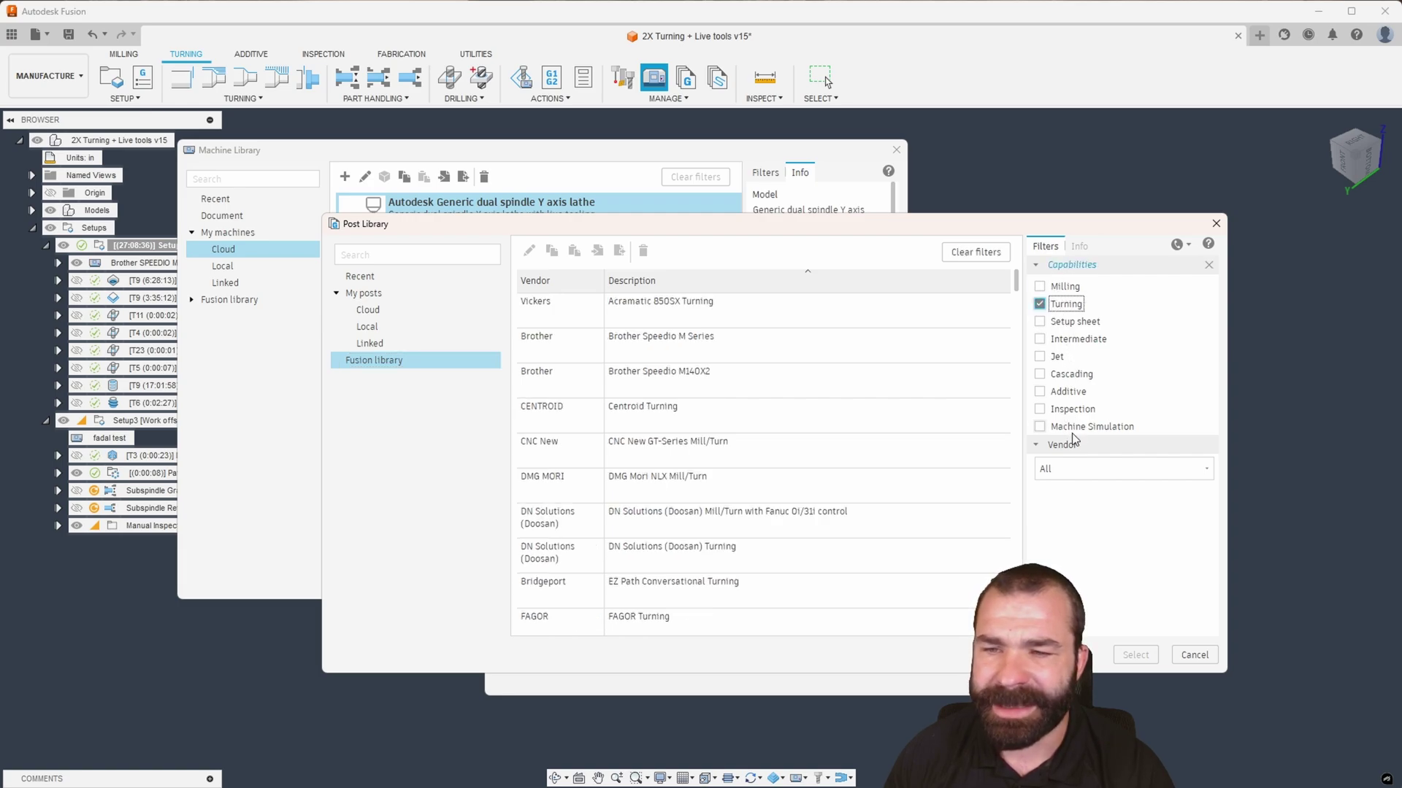
left_click(1069, 469)
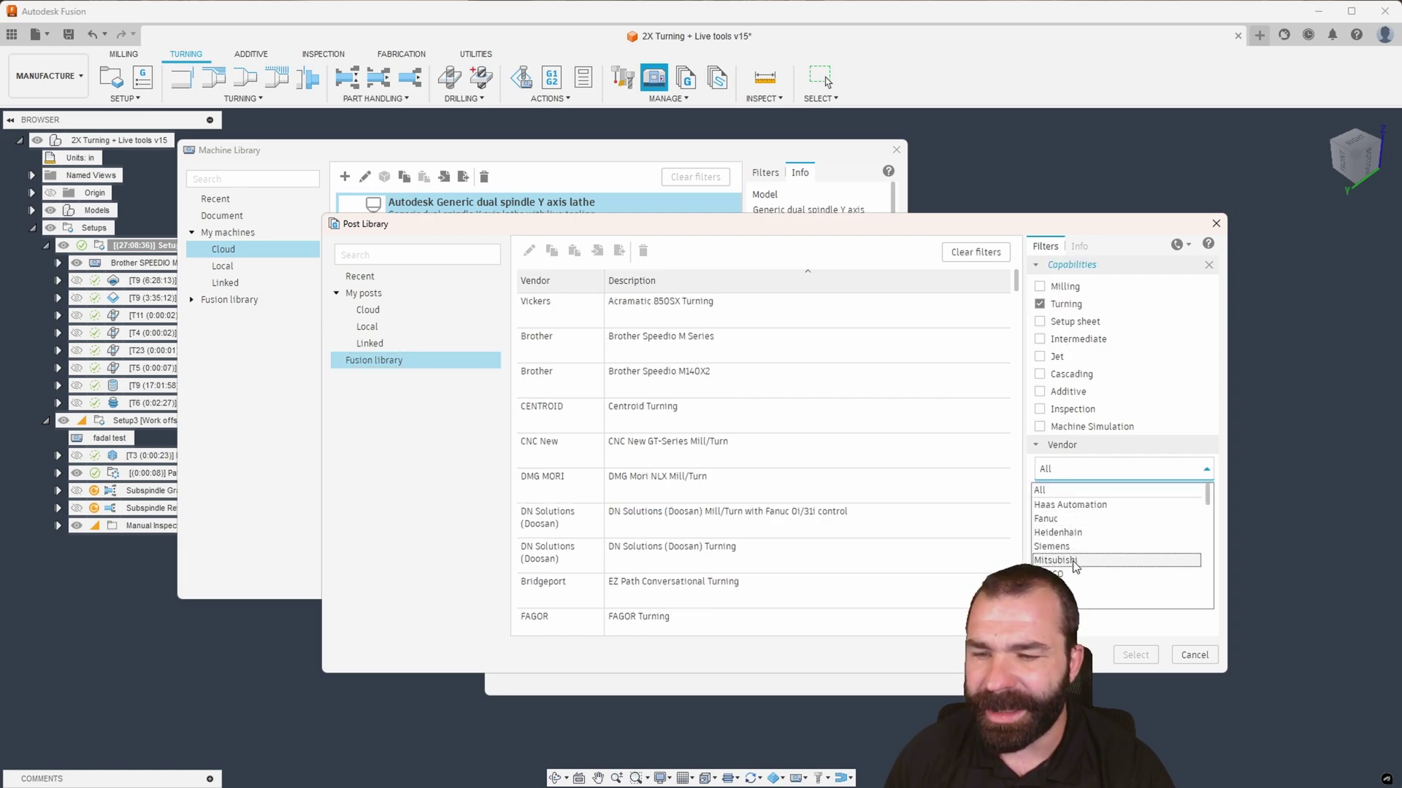
scroll(1062, 573, "down", 2)
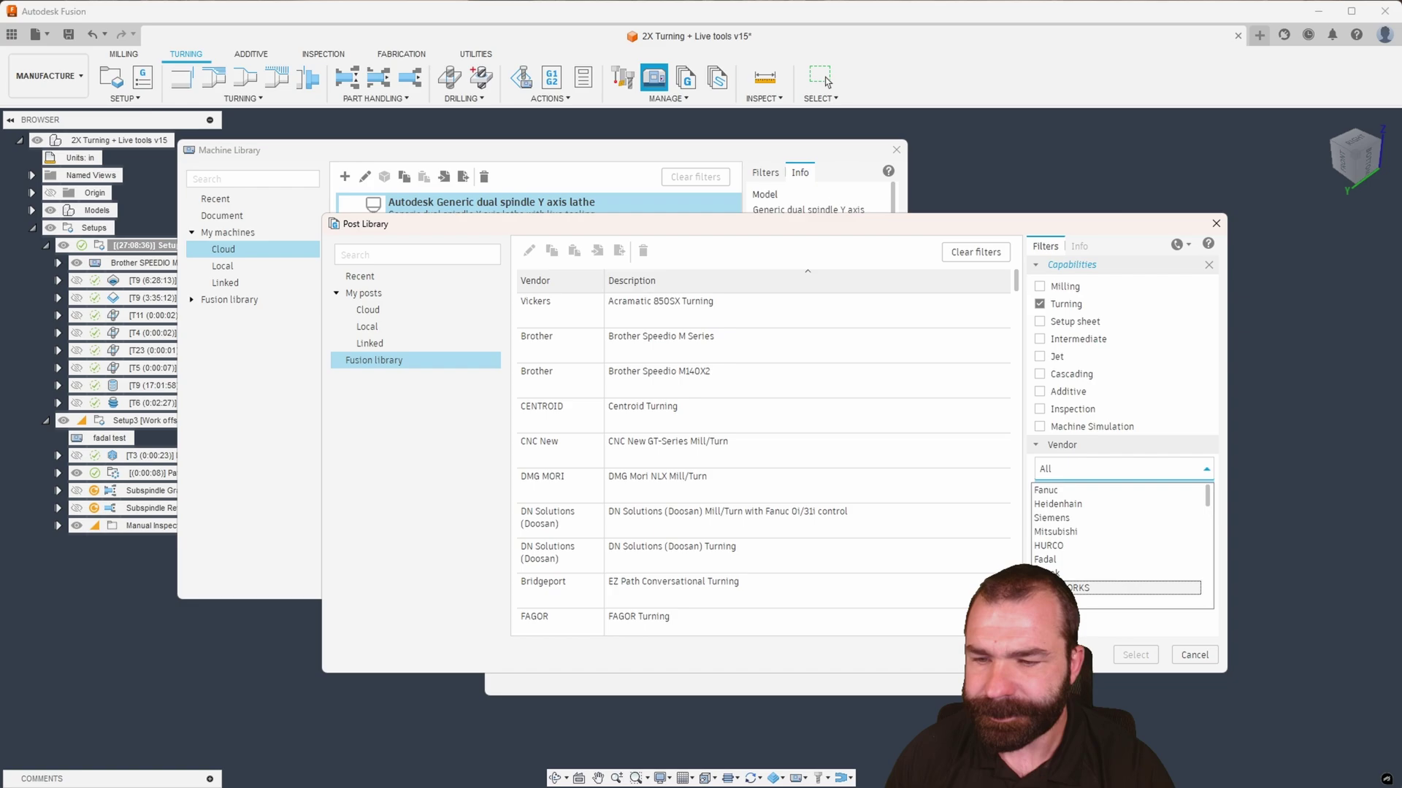
scroll(1064, 572, "up", 2)
left_click(1058, 504)
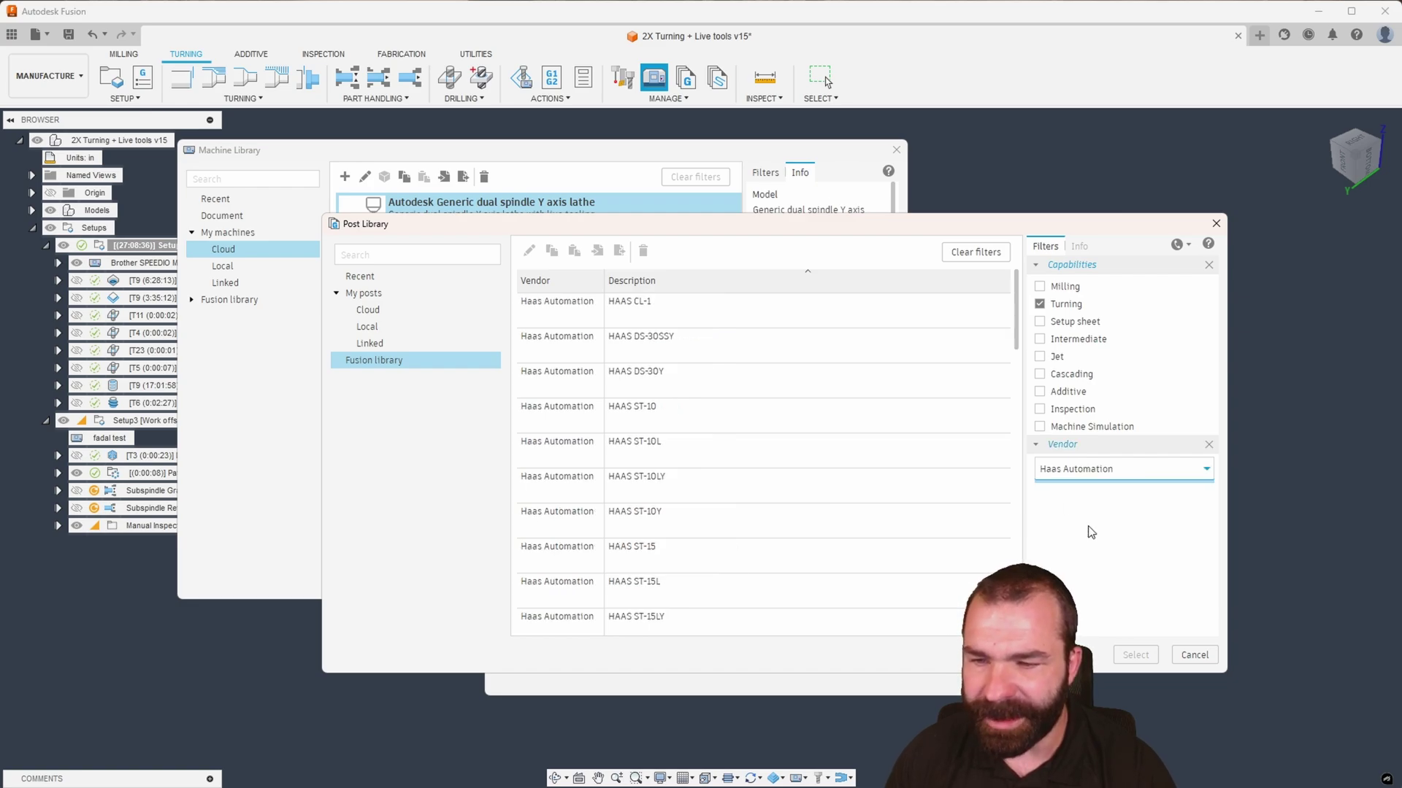
scroll(667, 554, "down", 5)
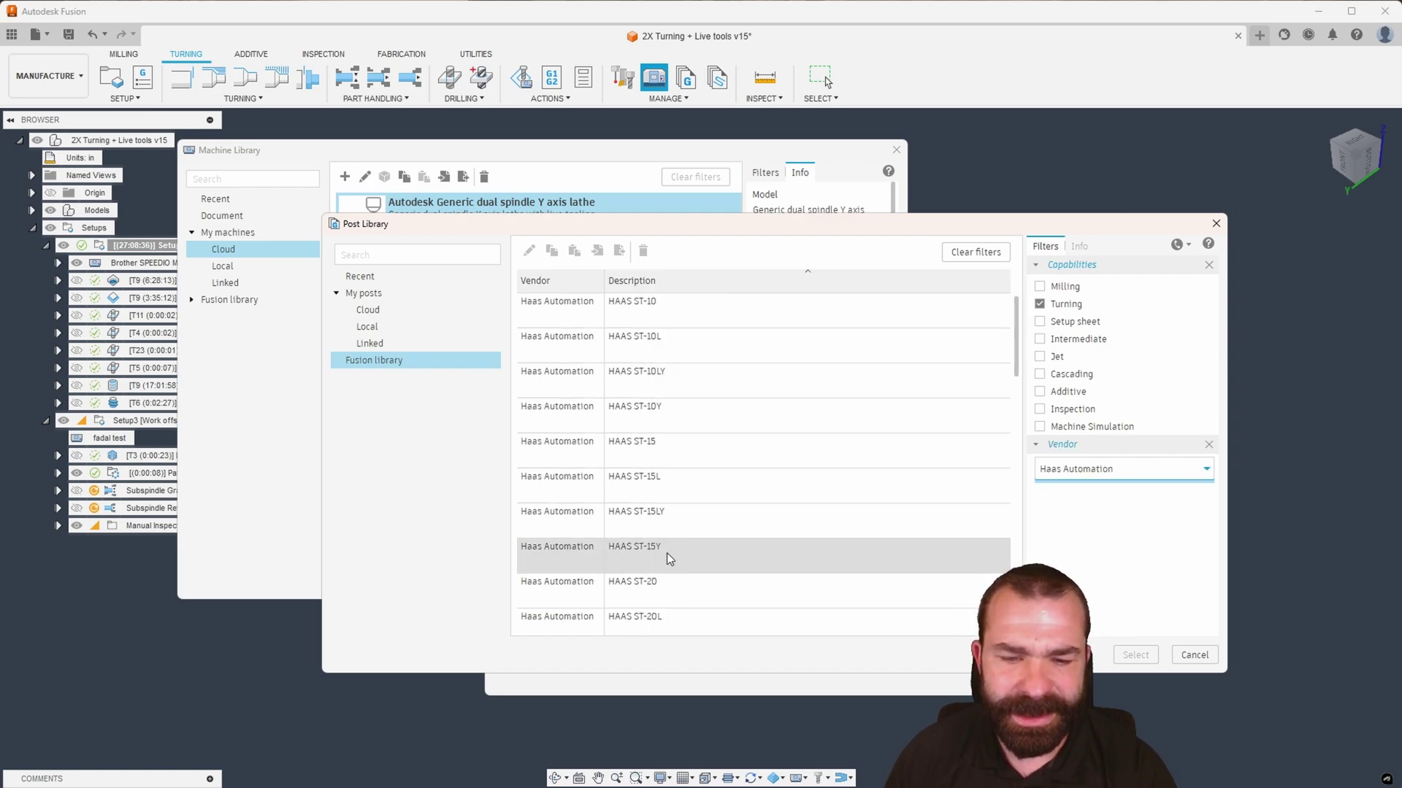
scroll(673, 588, "down", 3)
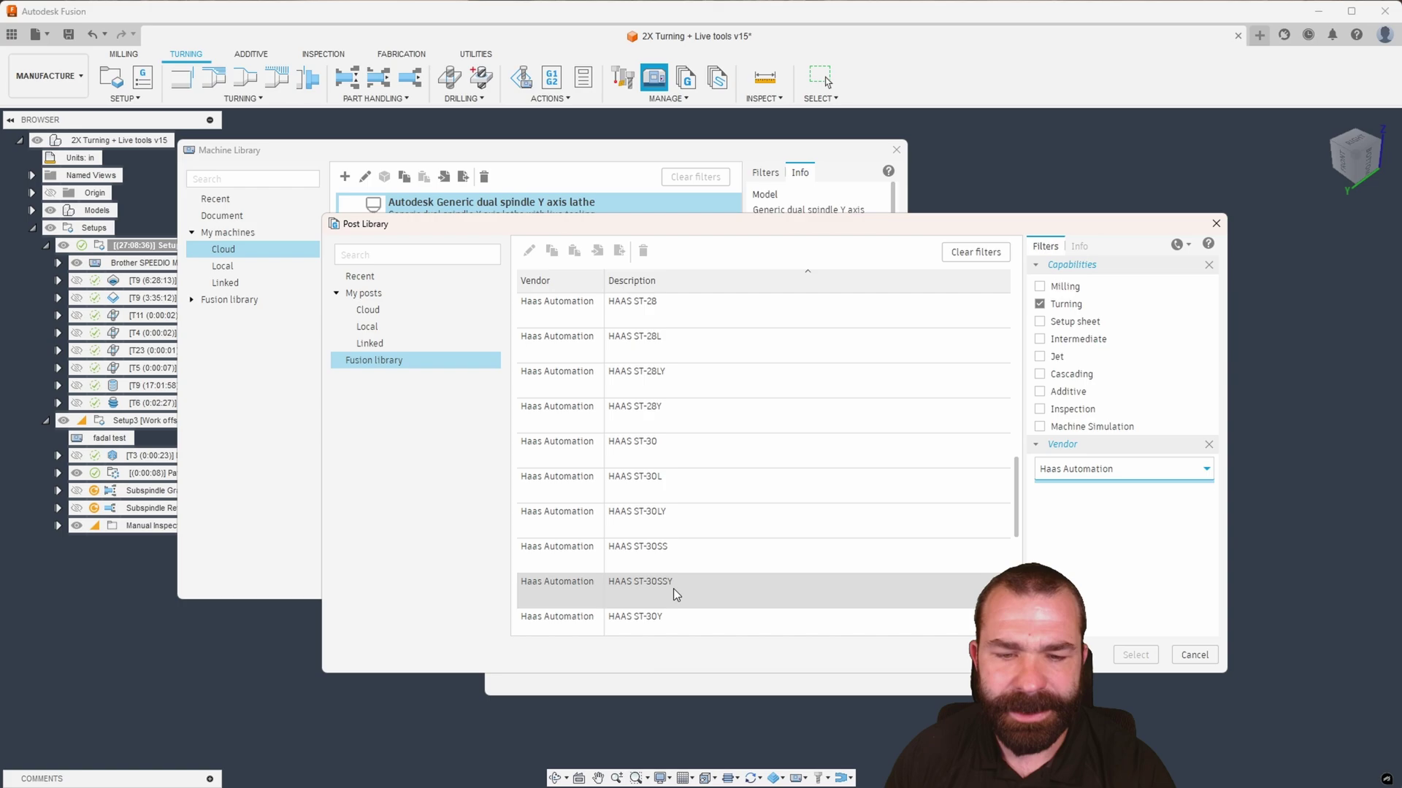
Step: Assign the HAAS ST-30Y post to the machine, copied locally into My Posts
left_click(627, 522)
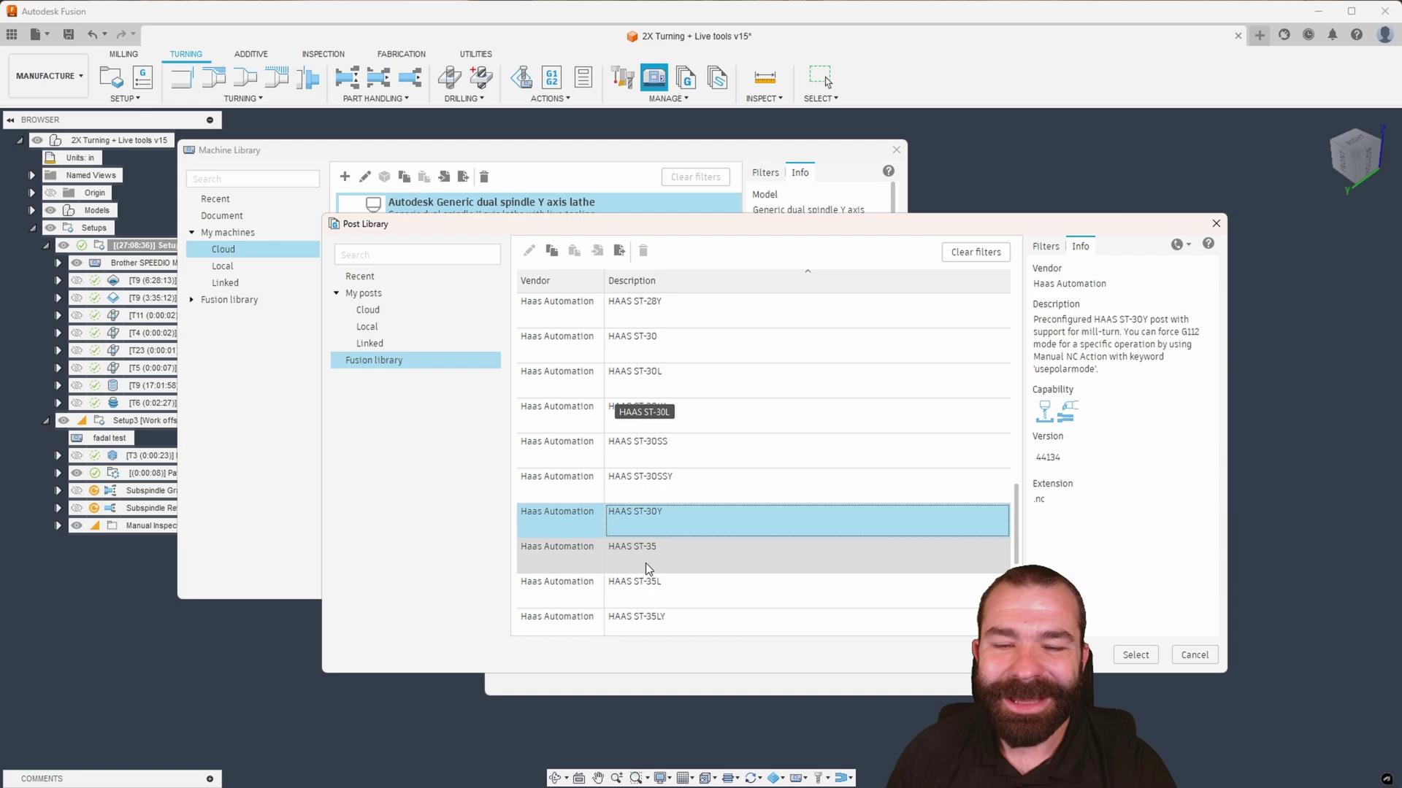
double_click(824, 527)
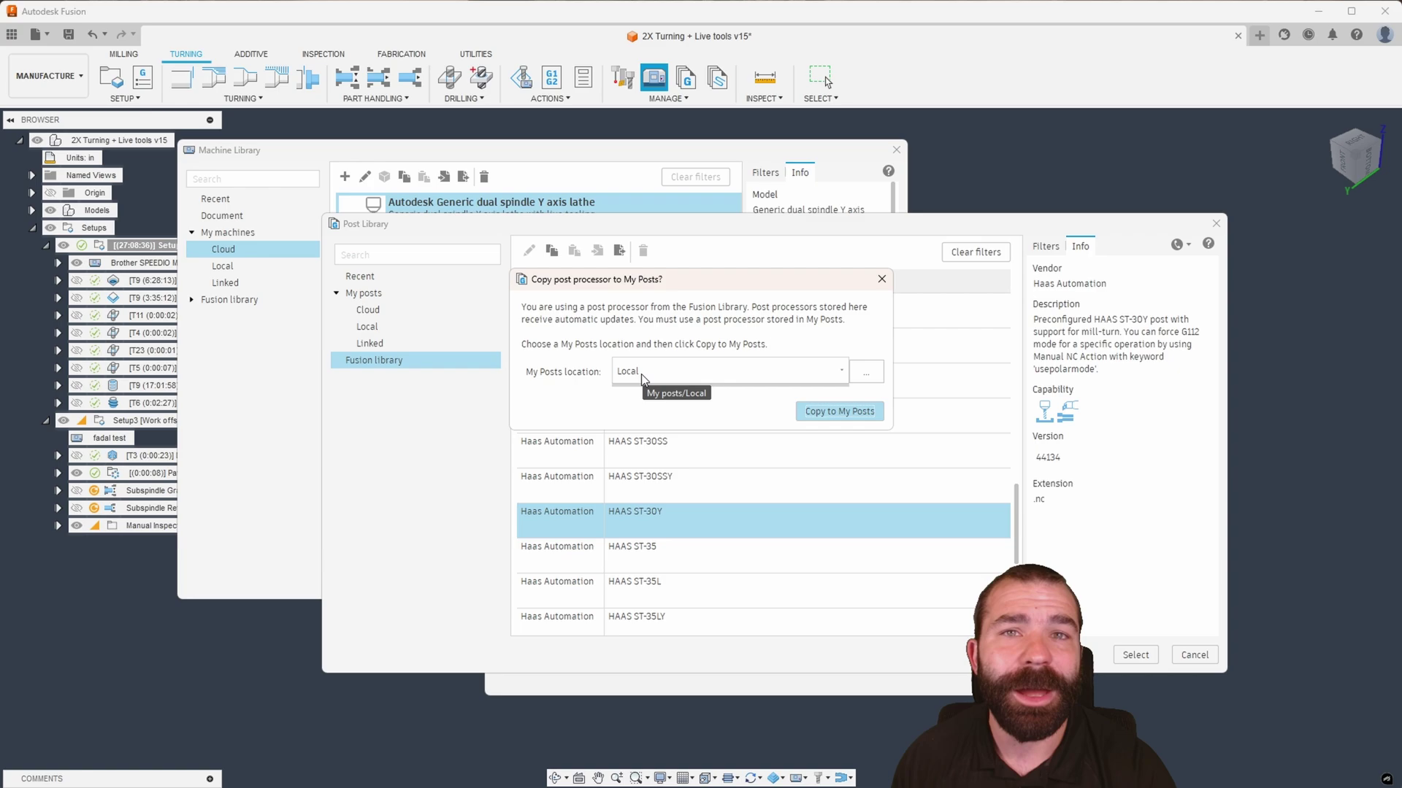
left_click(832, 411)
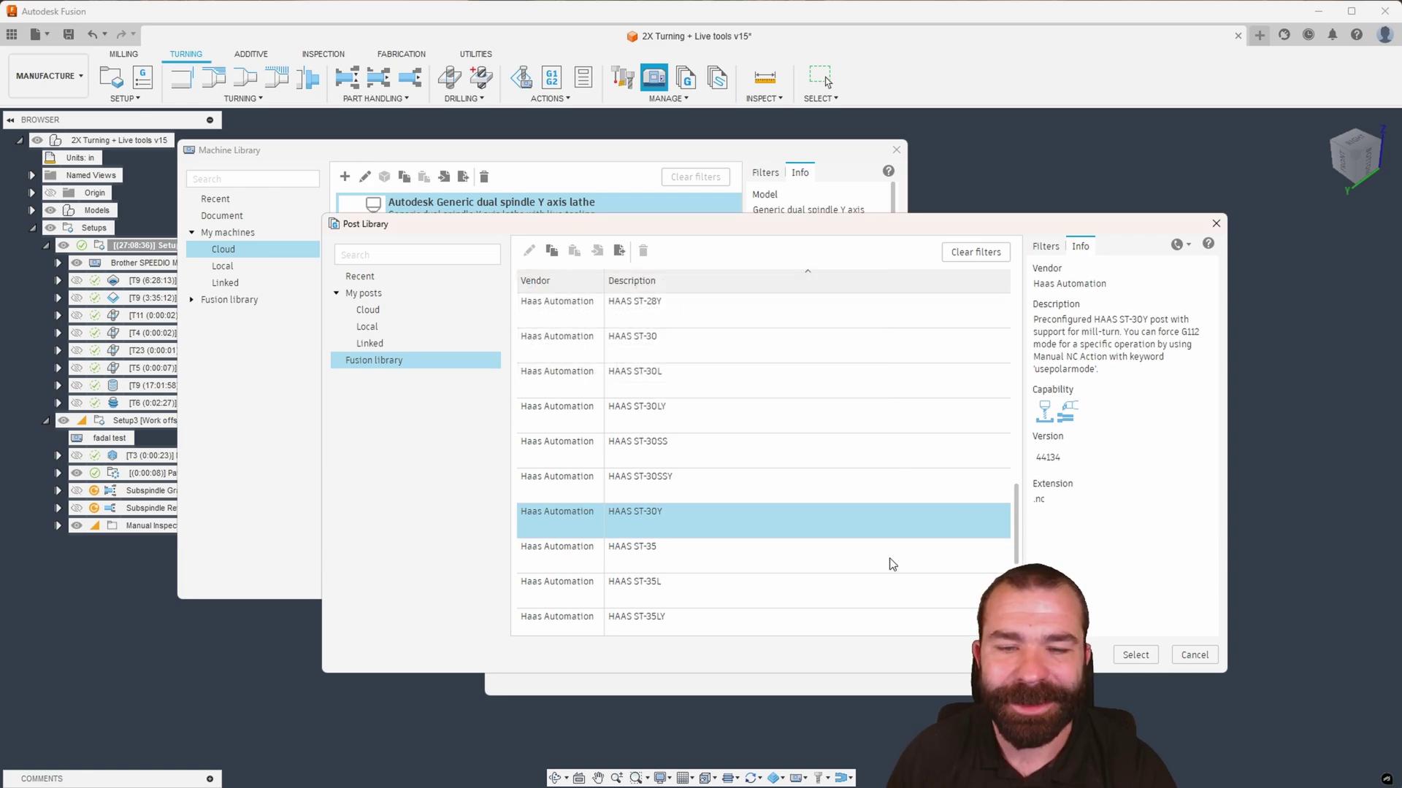
left_click(1135, 654)
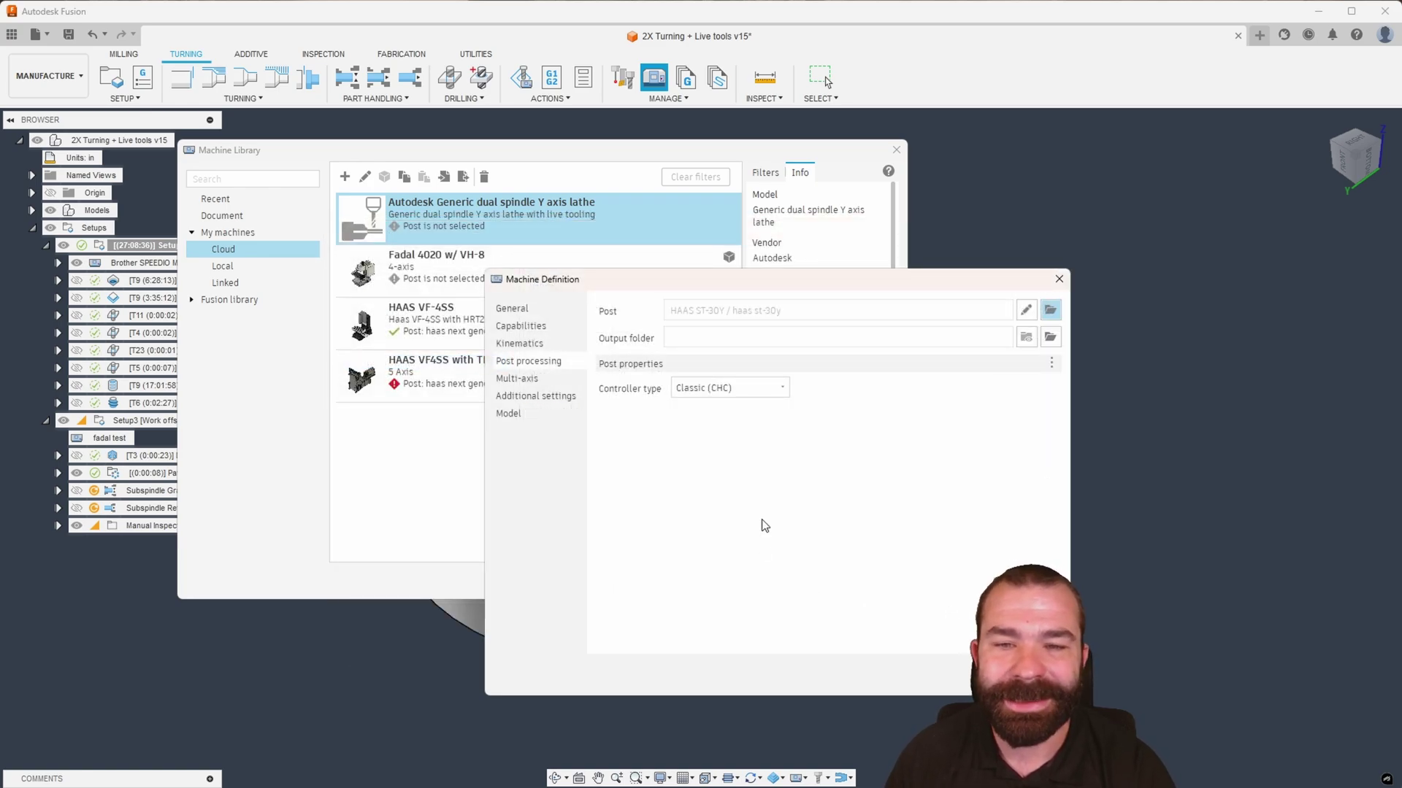
Step: Set controller type to Next Generation (NGC), review multi-axis and additional settings, and save
left_click(738, 393)
left_click(737, 410)
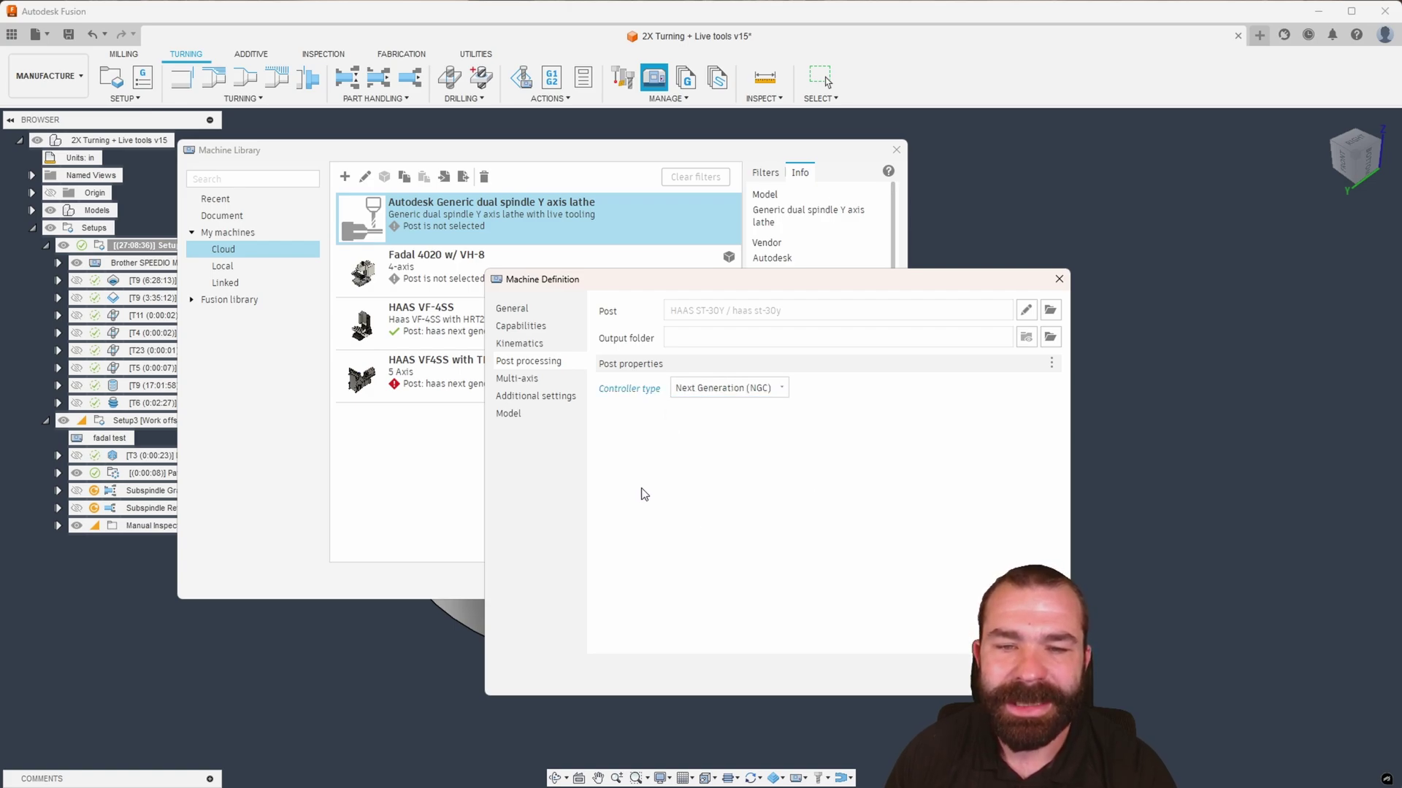
left_click(541, 383)
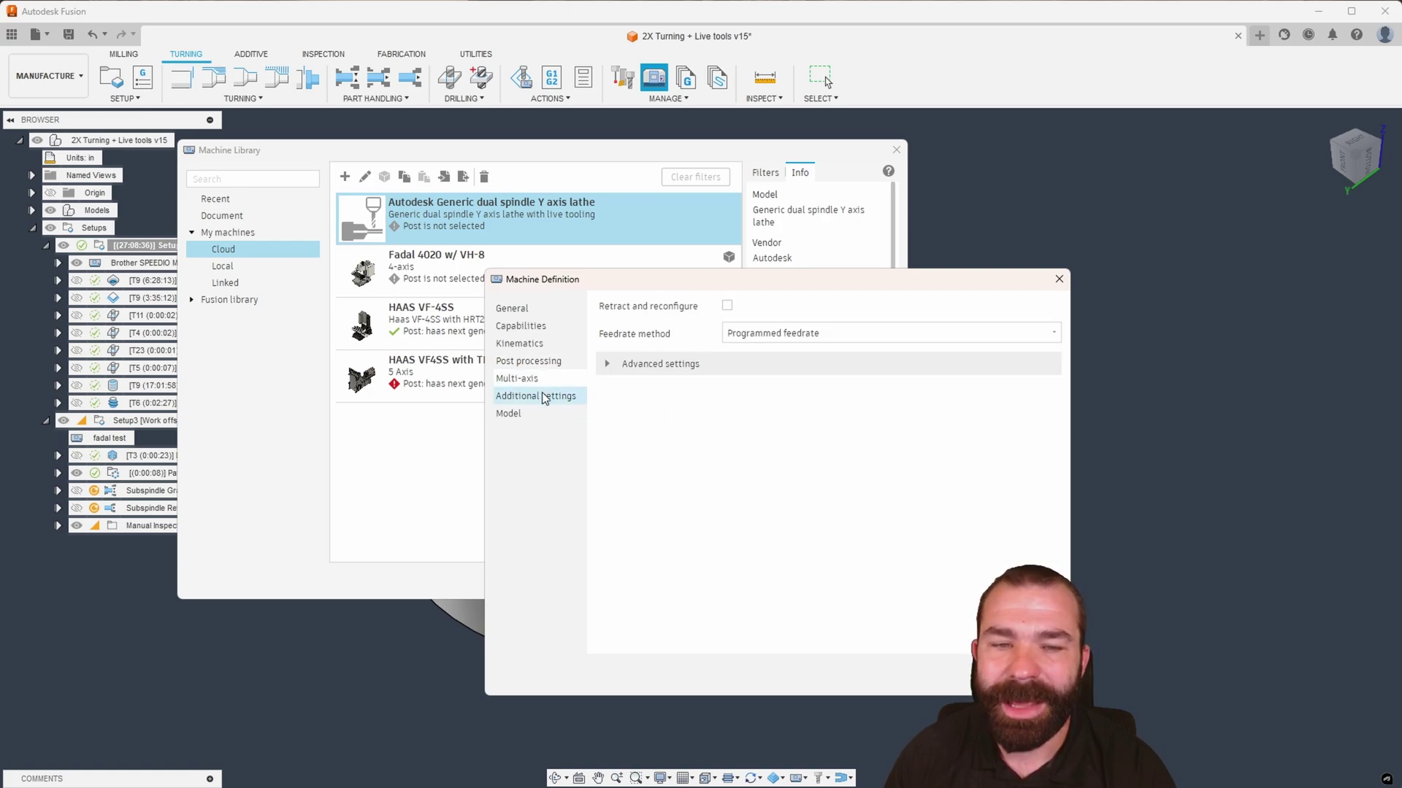
left_click(540, 396)
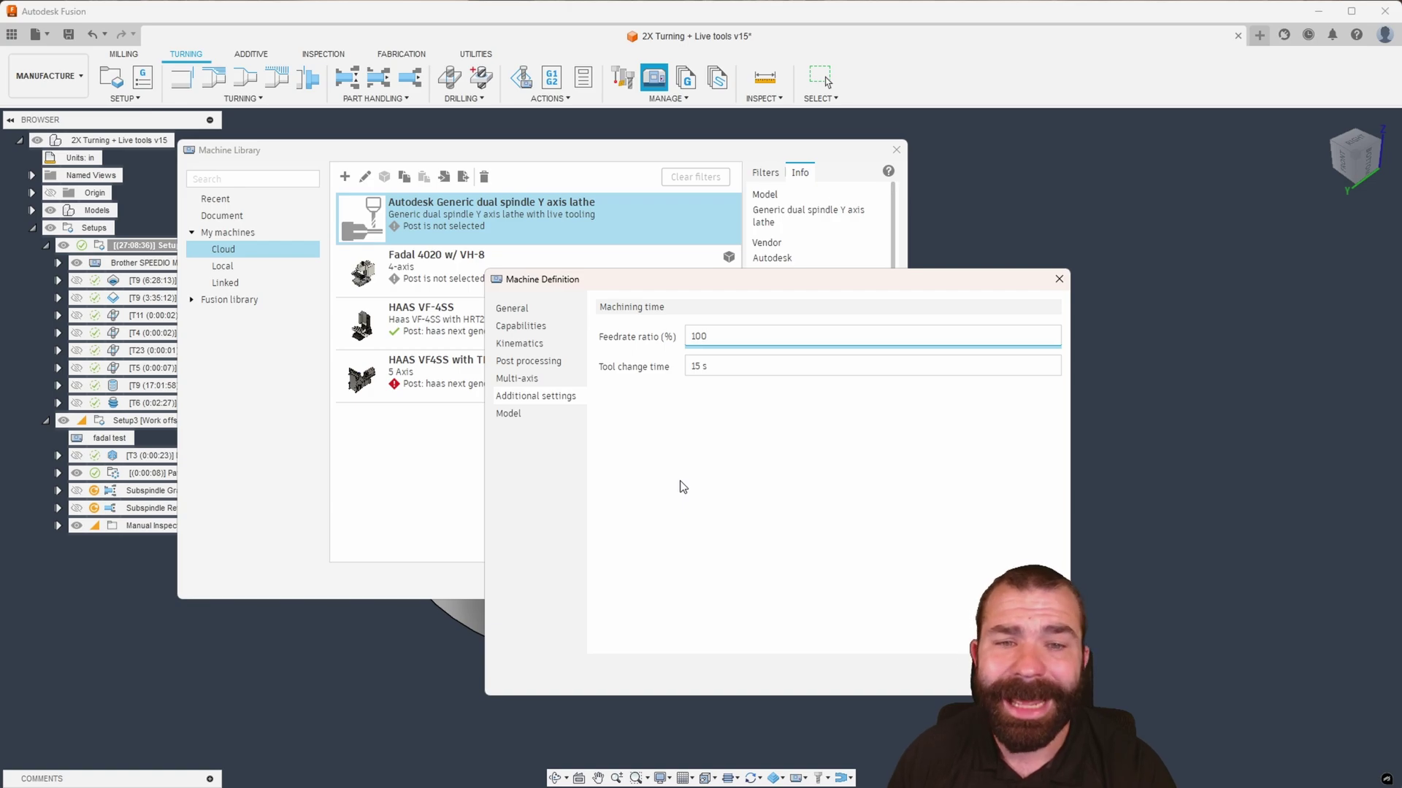
key("Return")
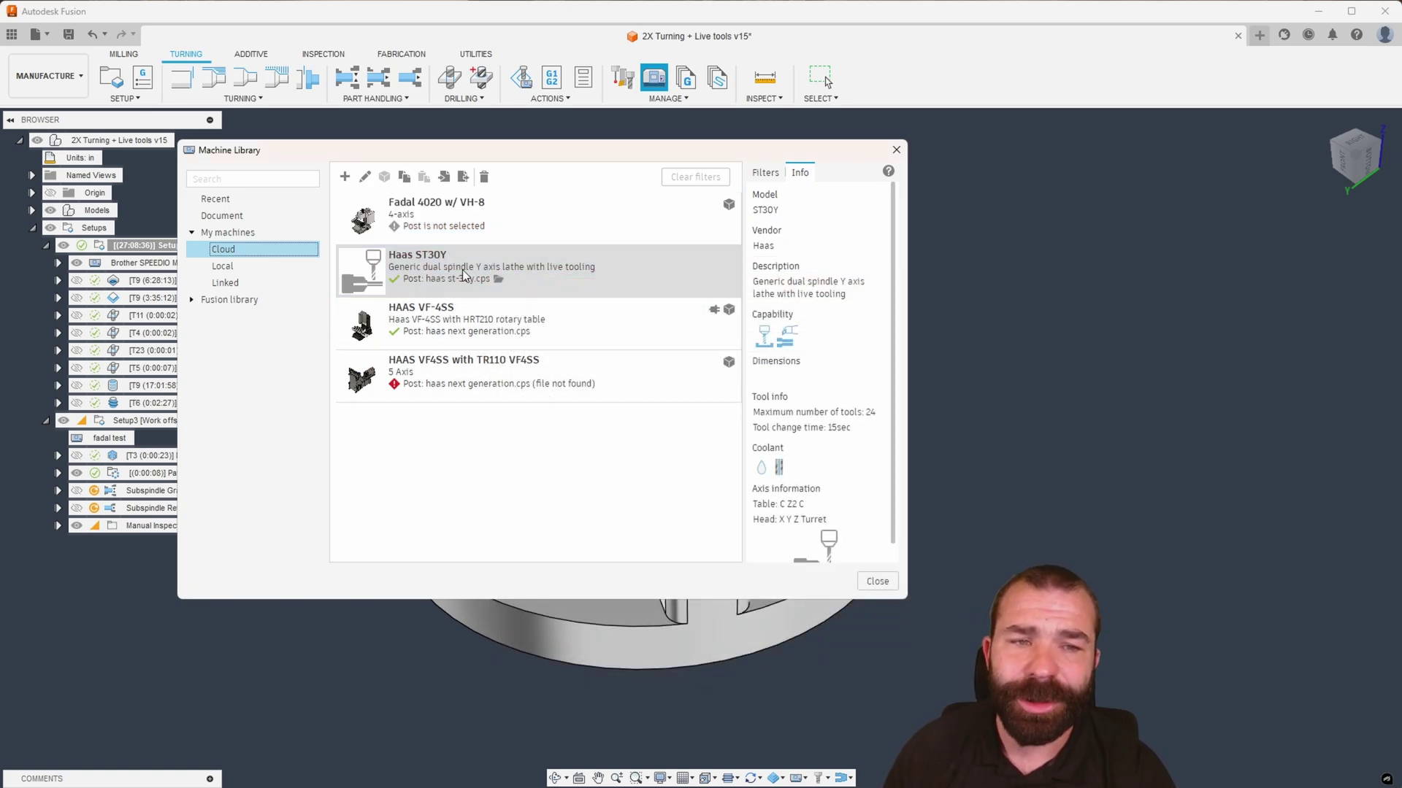
Step: Replace Setup2's Brother SPEEDIO M200Xd1 machine with the Haas ST30Y and confirm the setup
left_click(878, 581)
double_click(131, 246)
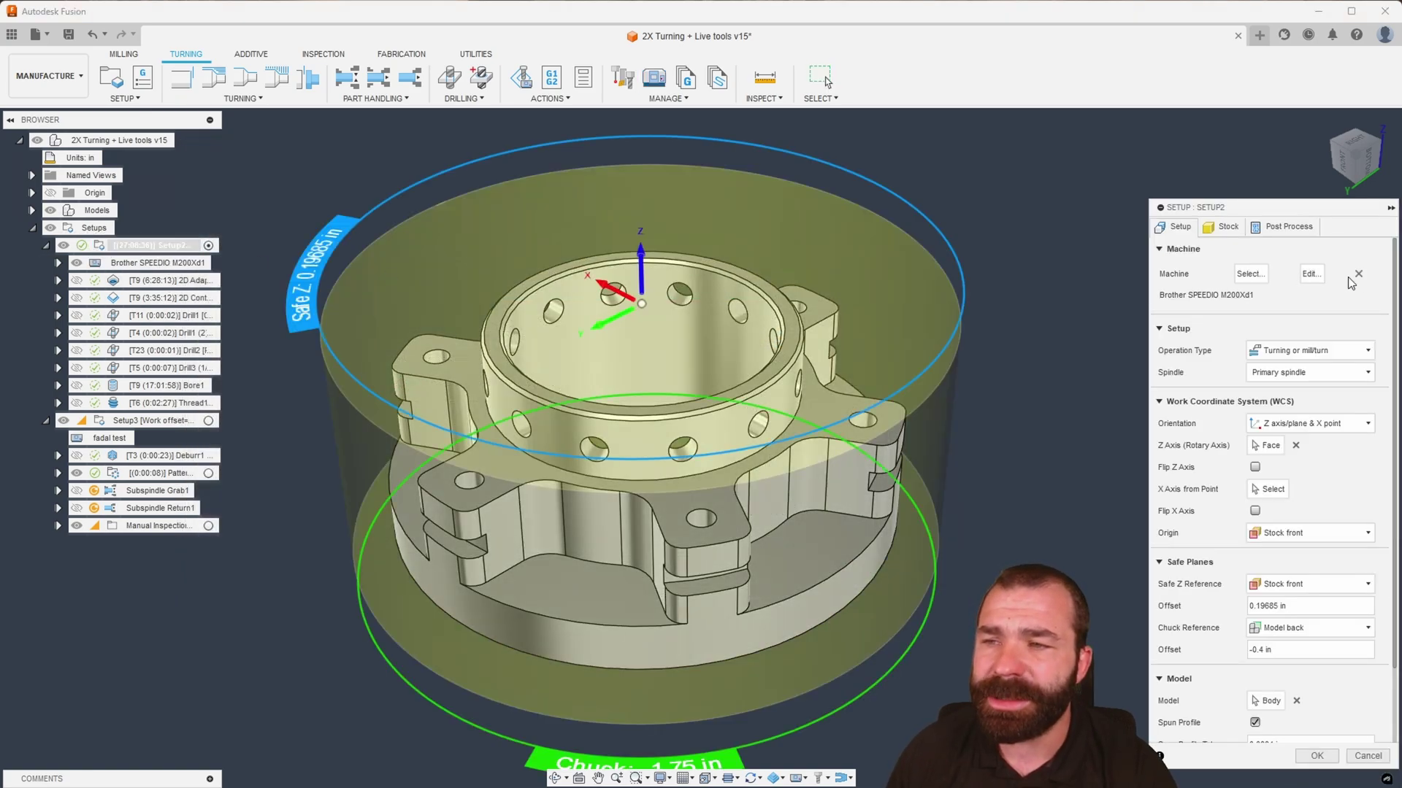
left_click(1357, 274)
left_click(1250, 273)
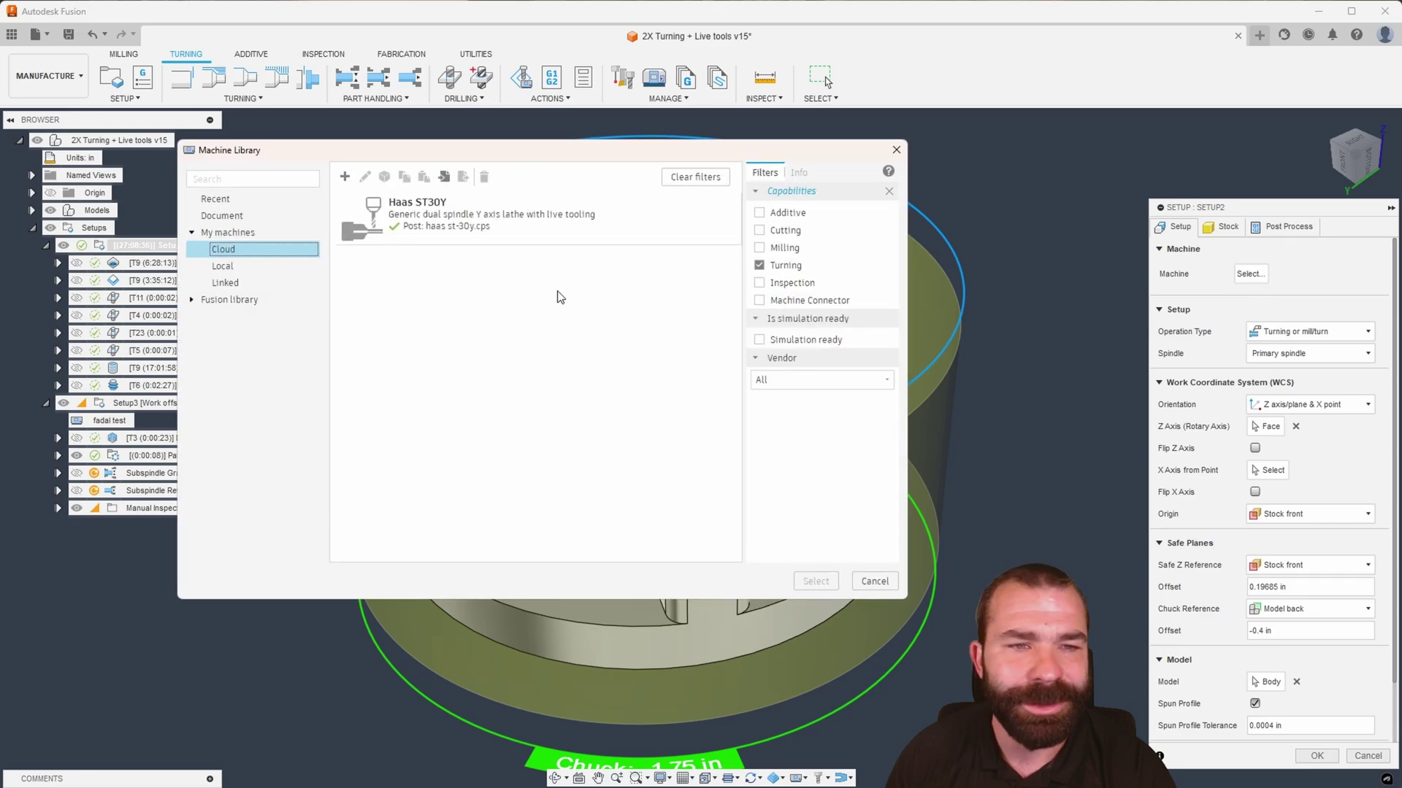
left_click(540, 219)
left_click(806, 581)
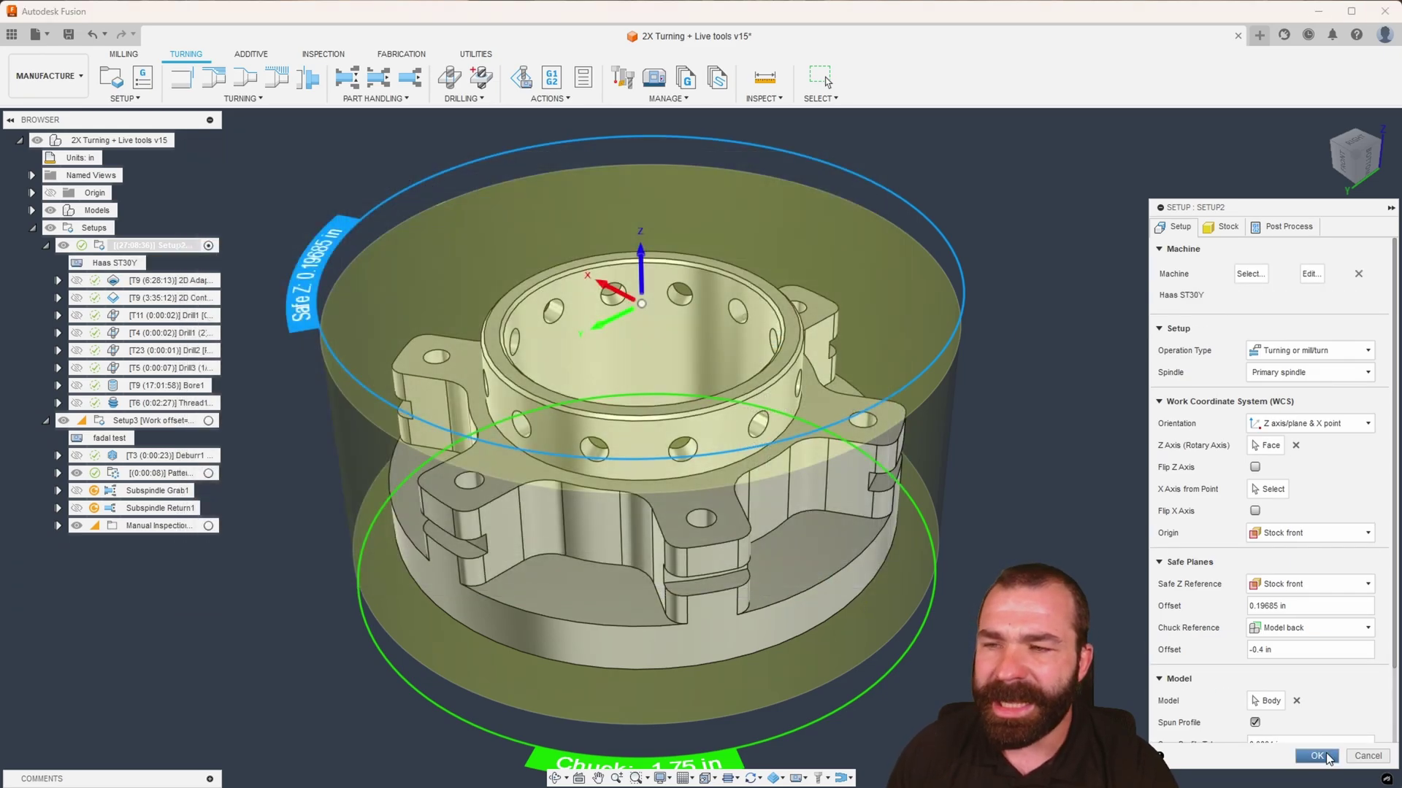
left_click(1316, 755)
left_click(173, 282)
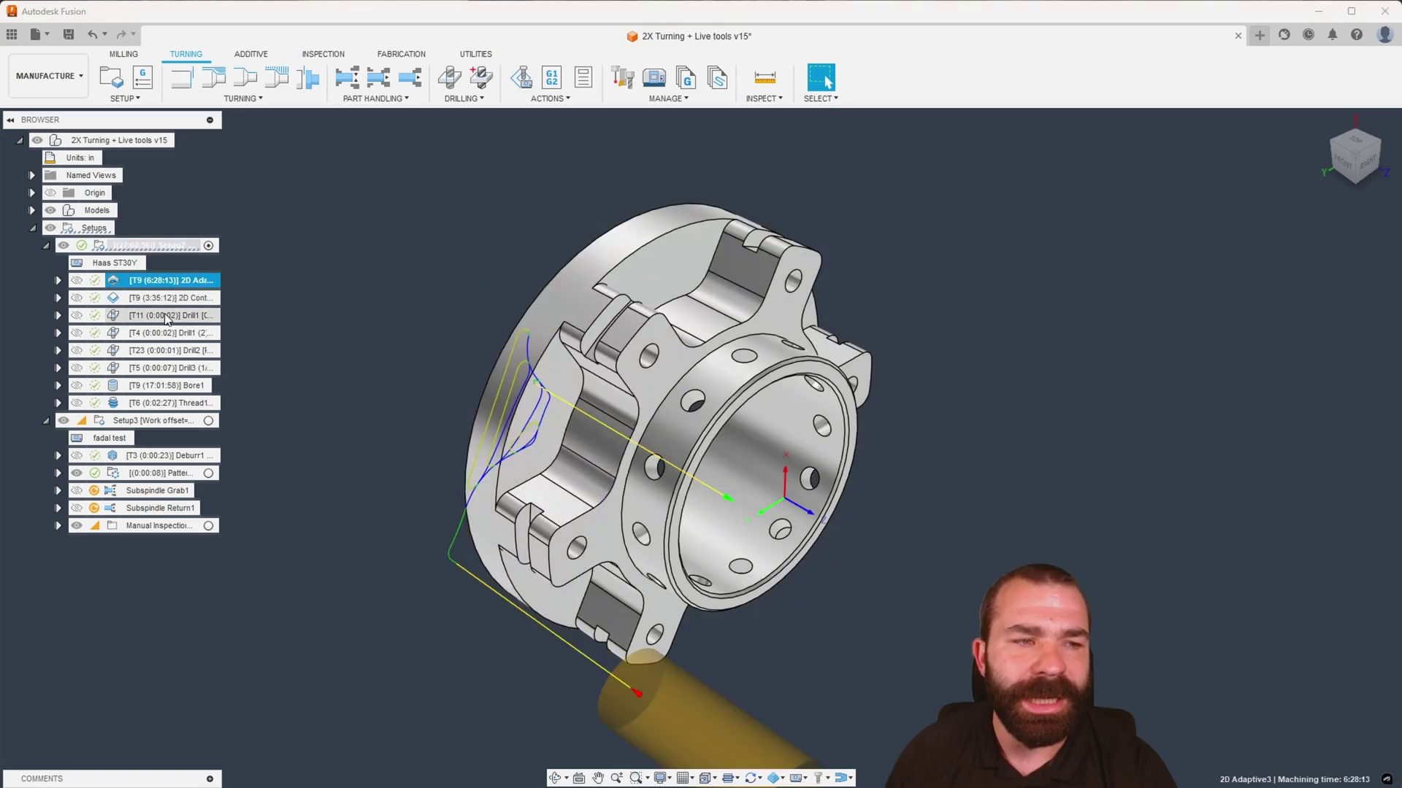
Step: Post 2D Adaptive3 through Drill3 as program 1001 with Contouring secondary spindle, overwriting 1001.nc
left_click(157, 368, "shift")
right_click(156, 368)
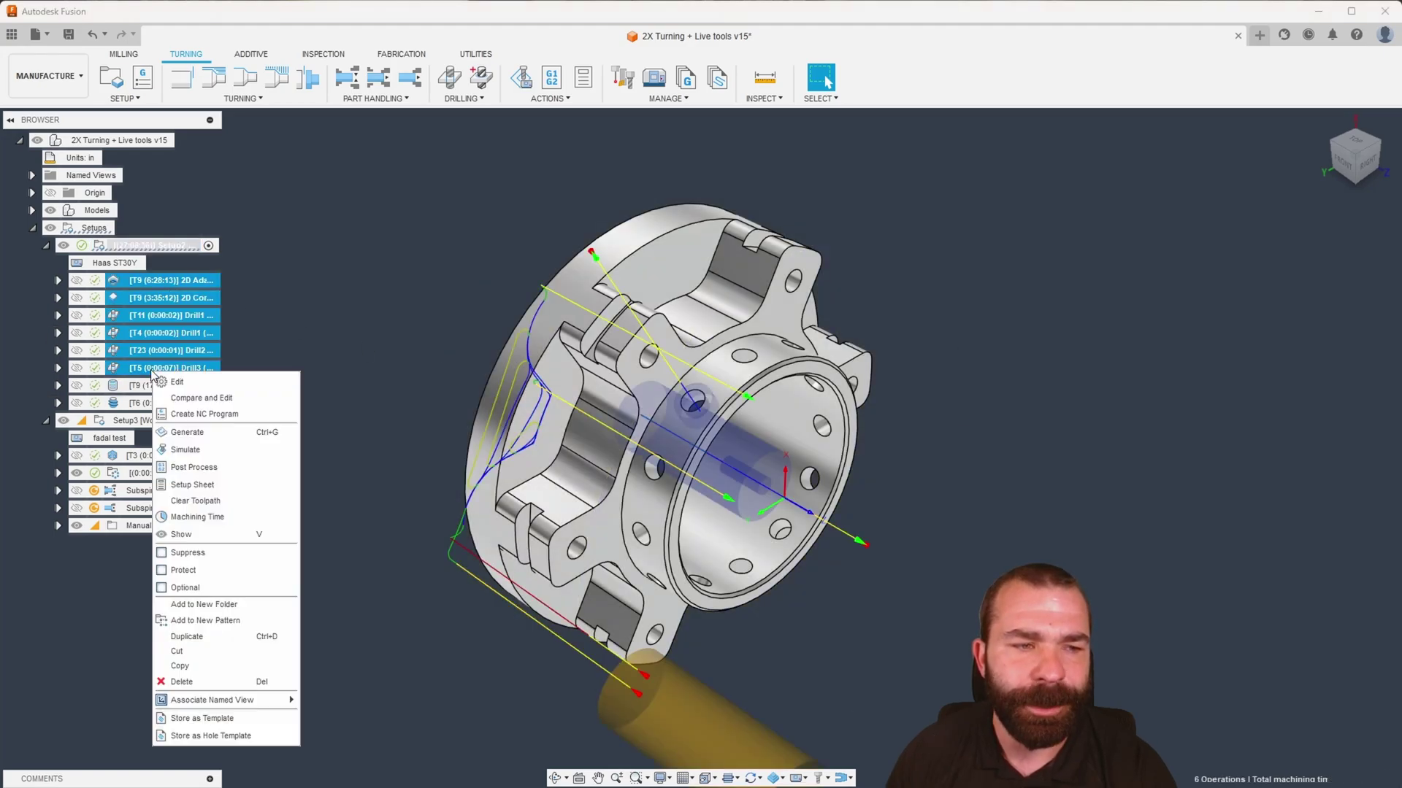
left_click(196, 468)
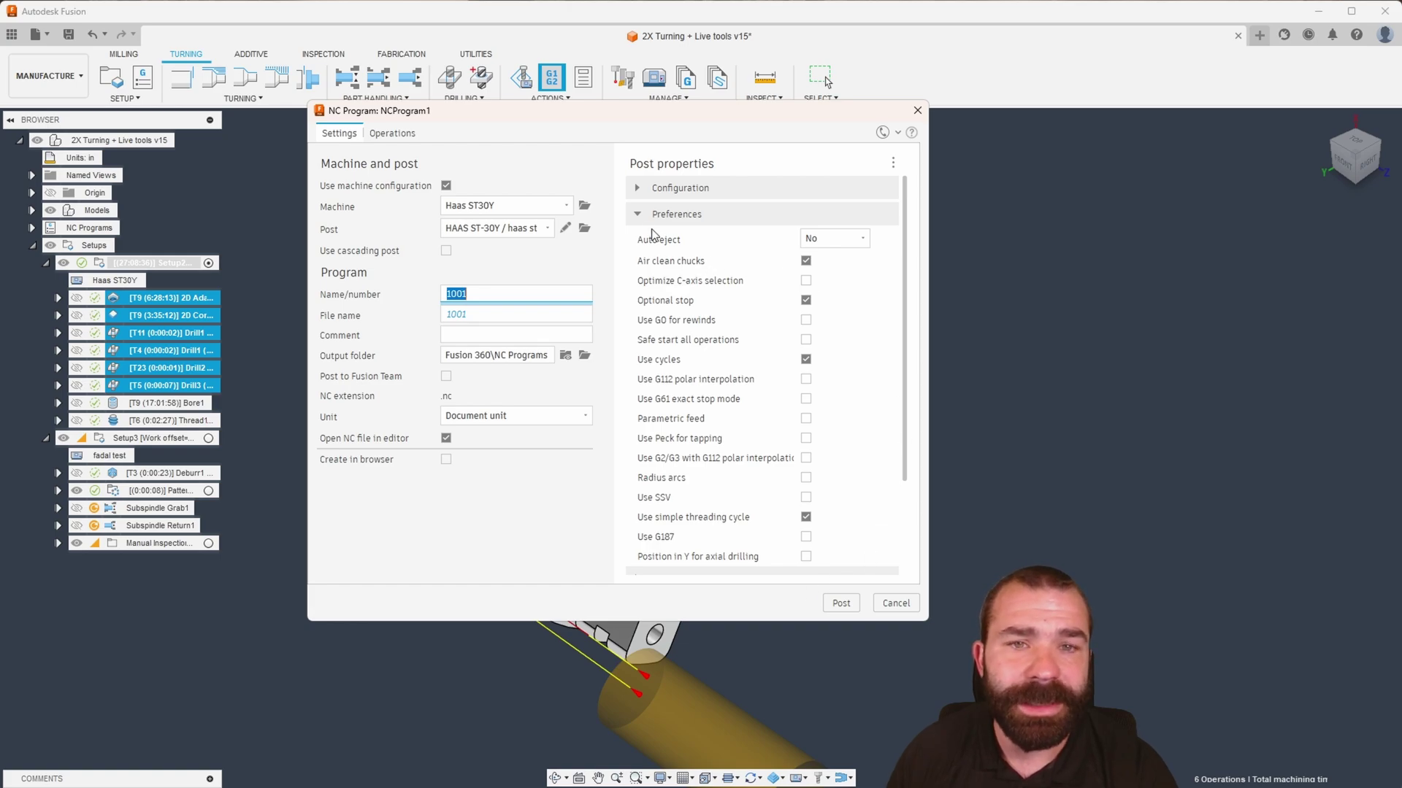
left_click(636, 187)
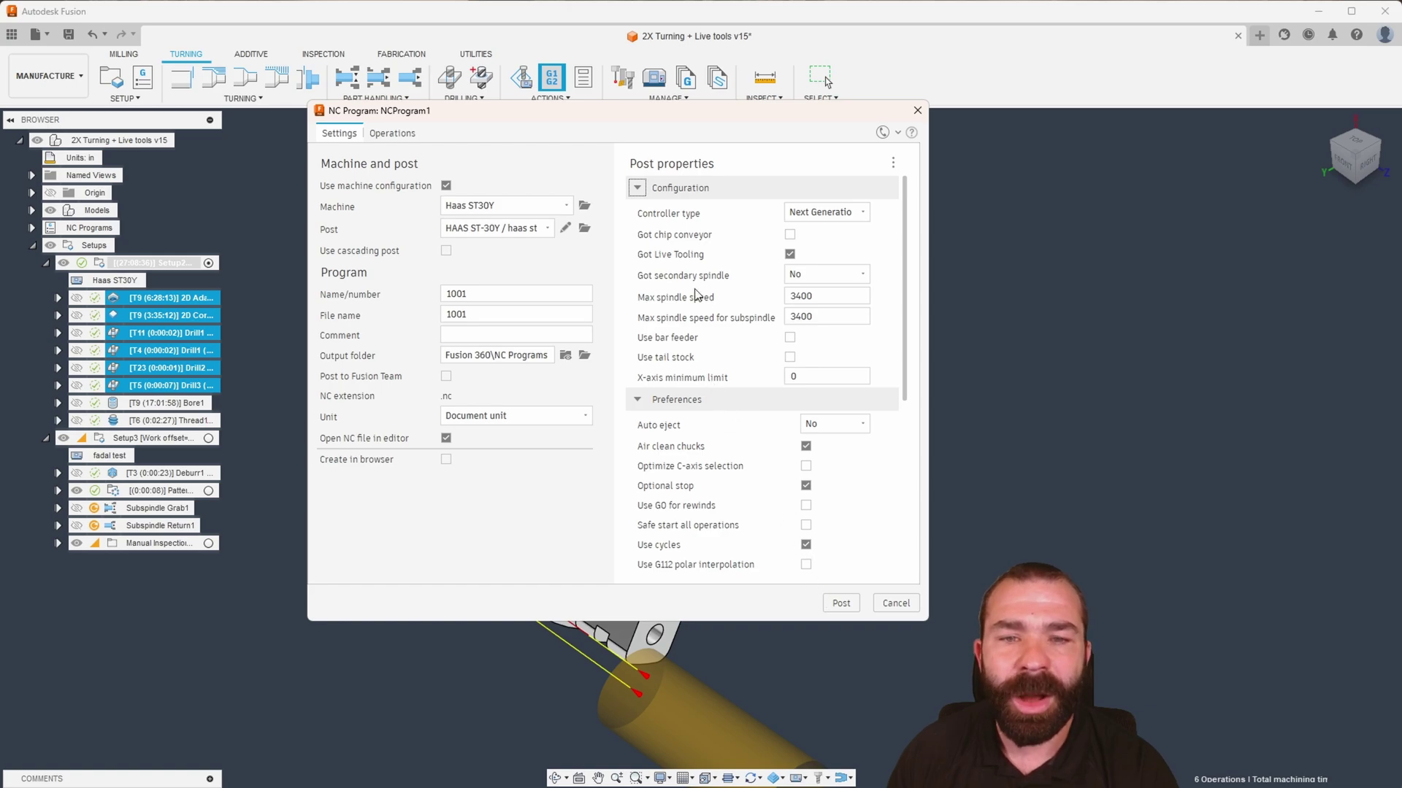
left_click(803, 276)
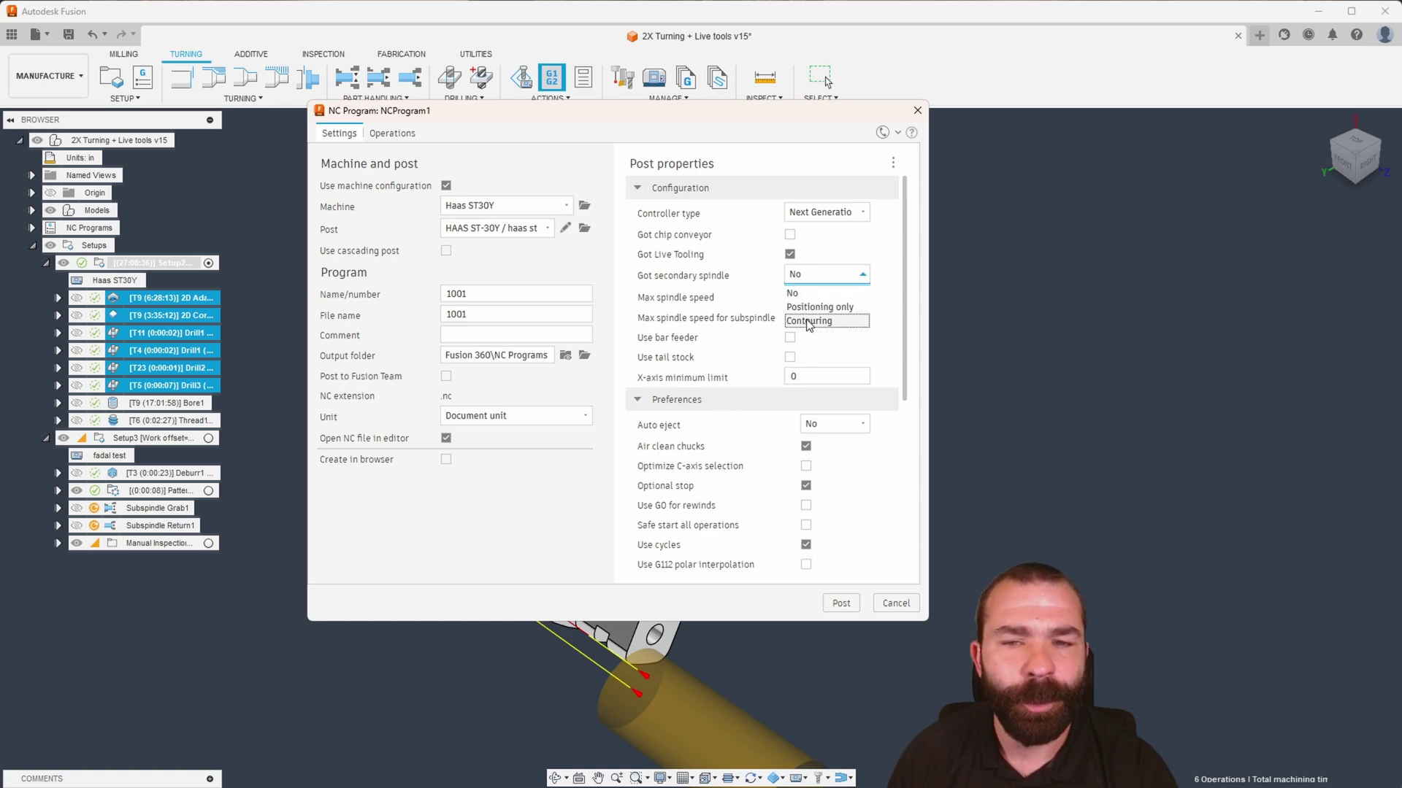
left_click(809, 322)
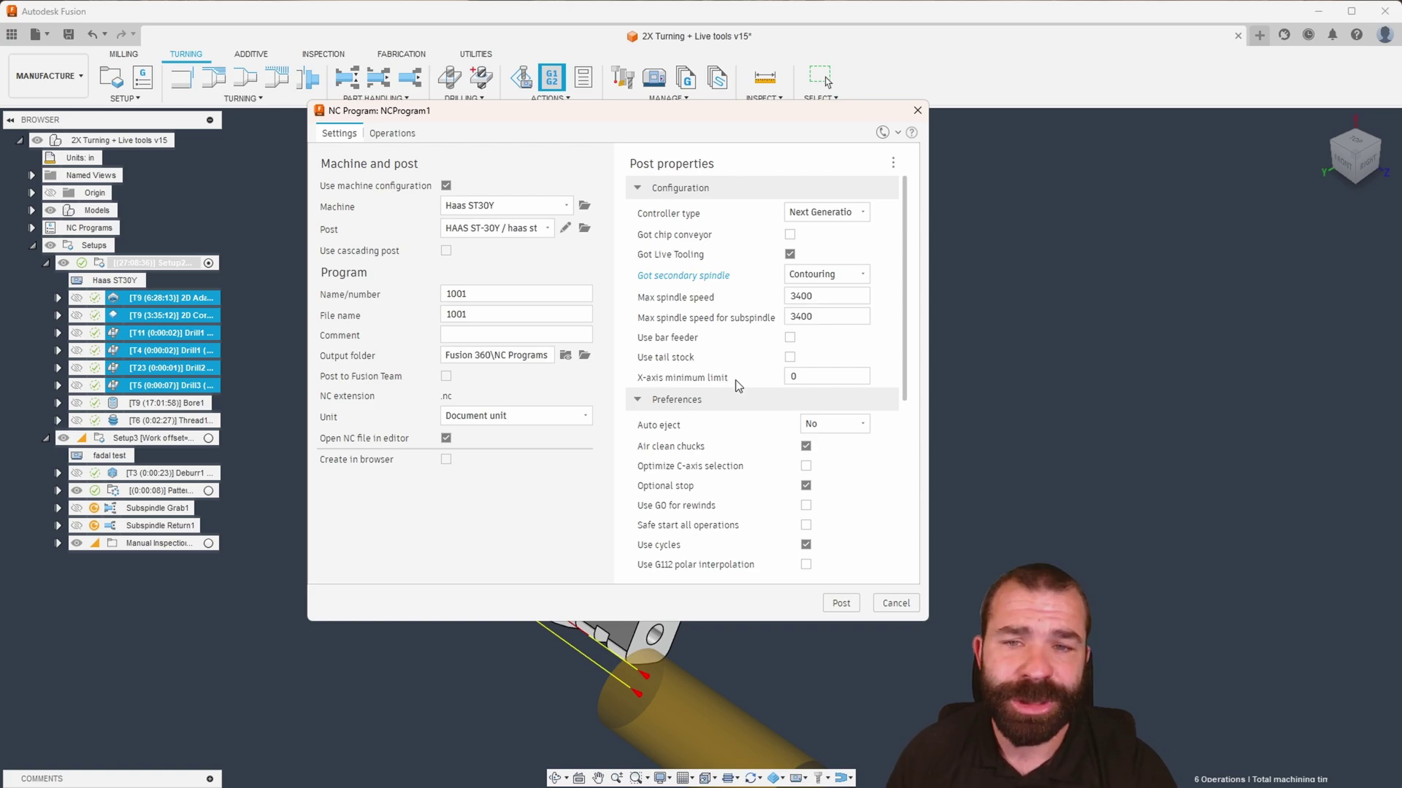
left_click(839, 603)
left_click(756, 419)
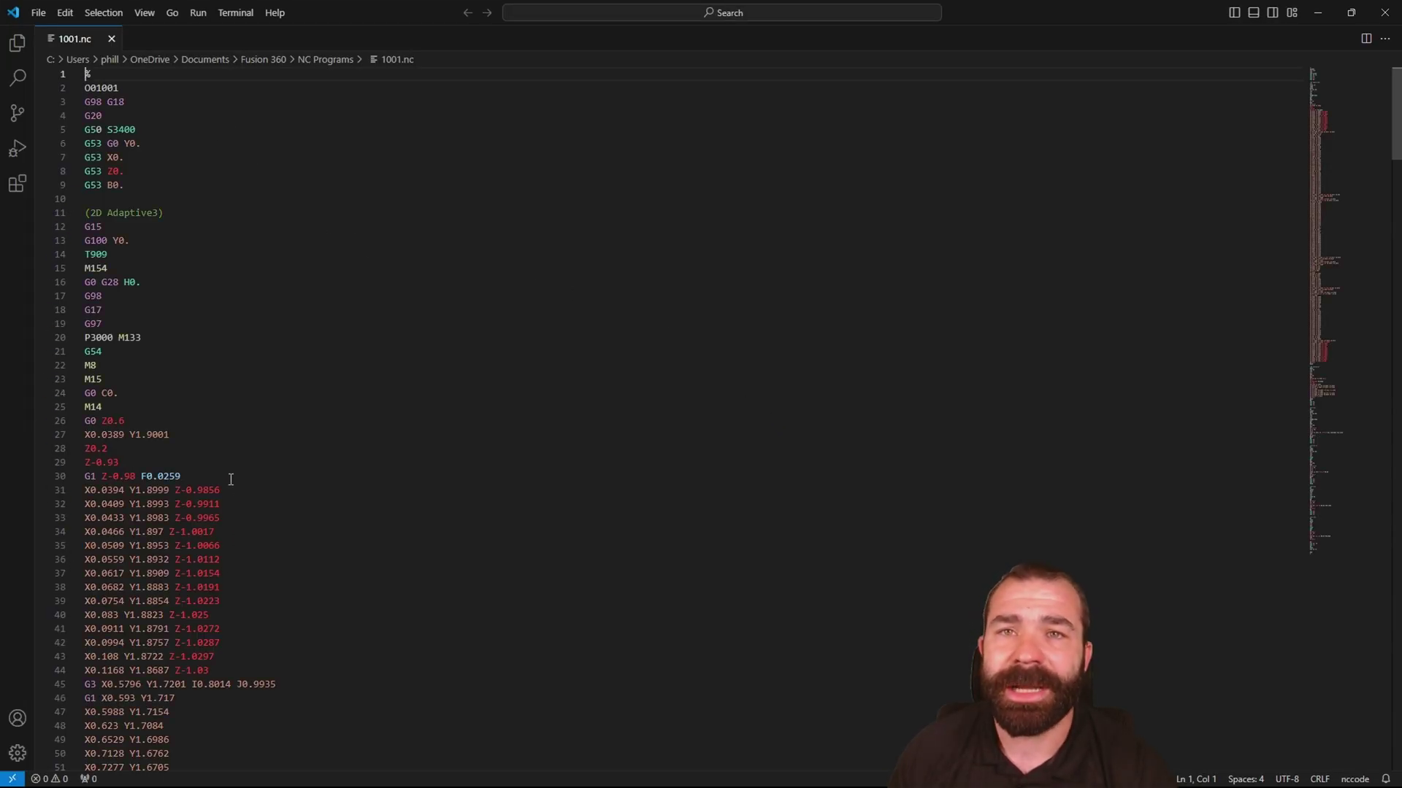
left_click(1384, 12)
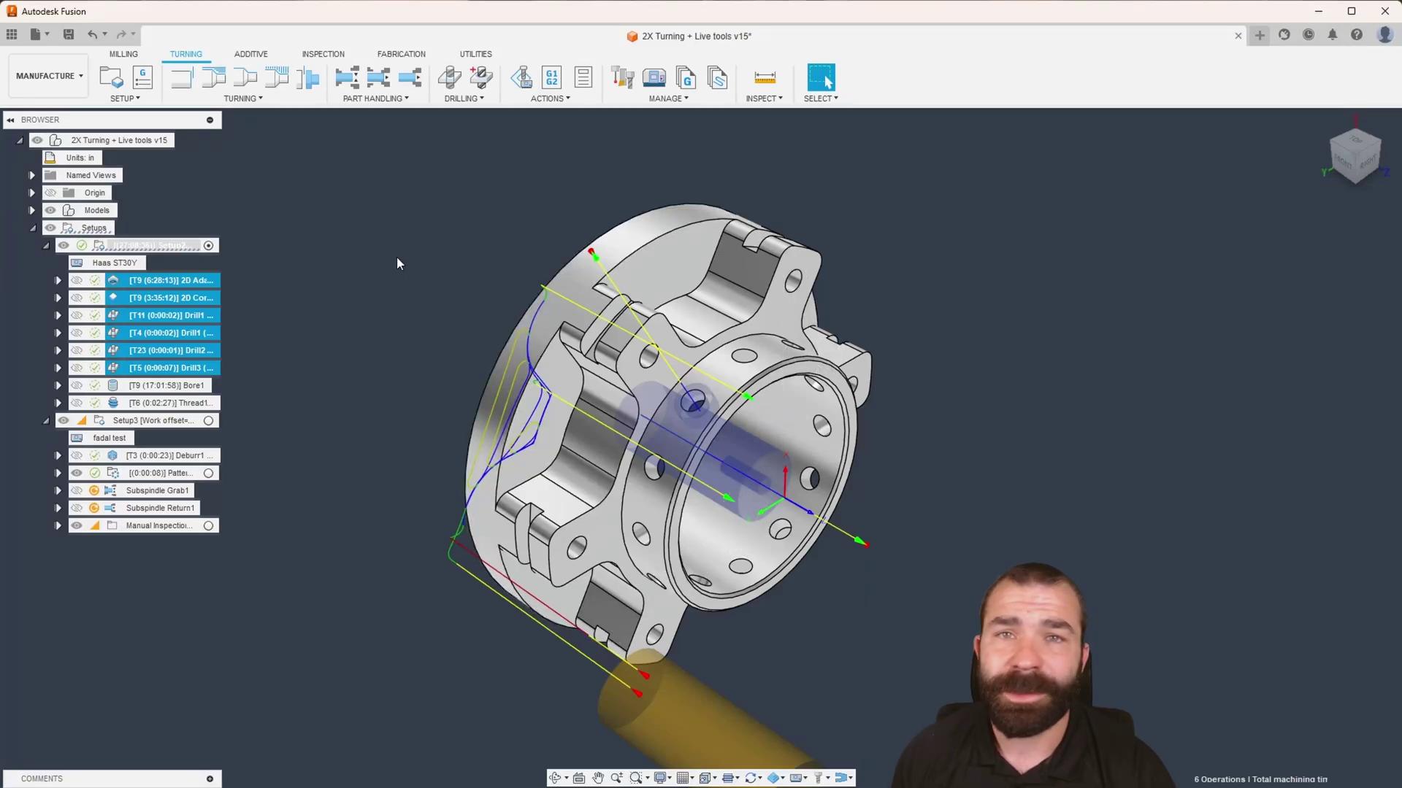
left_click(359, 270)
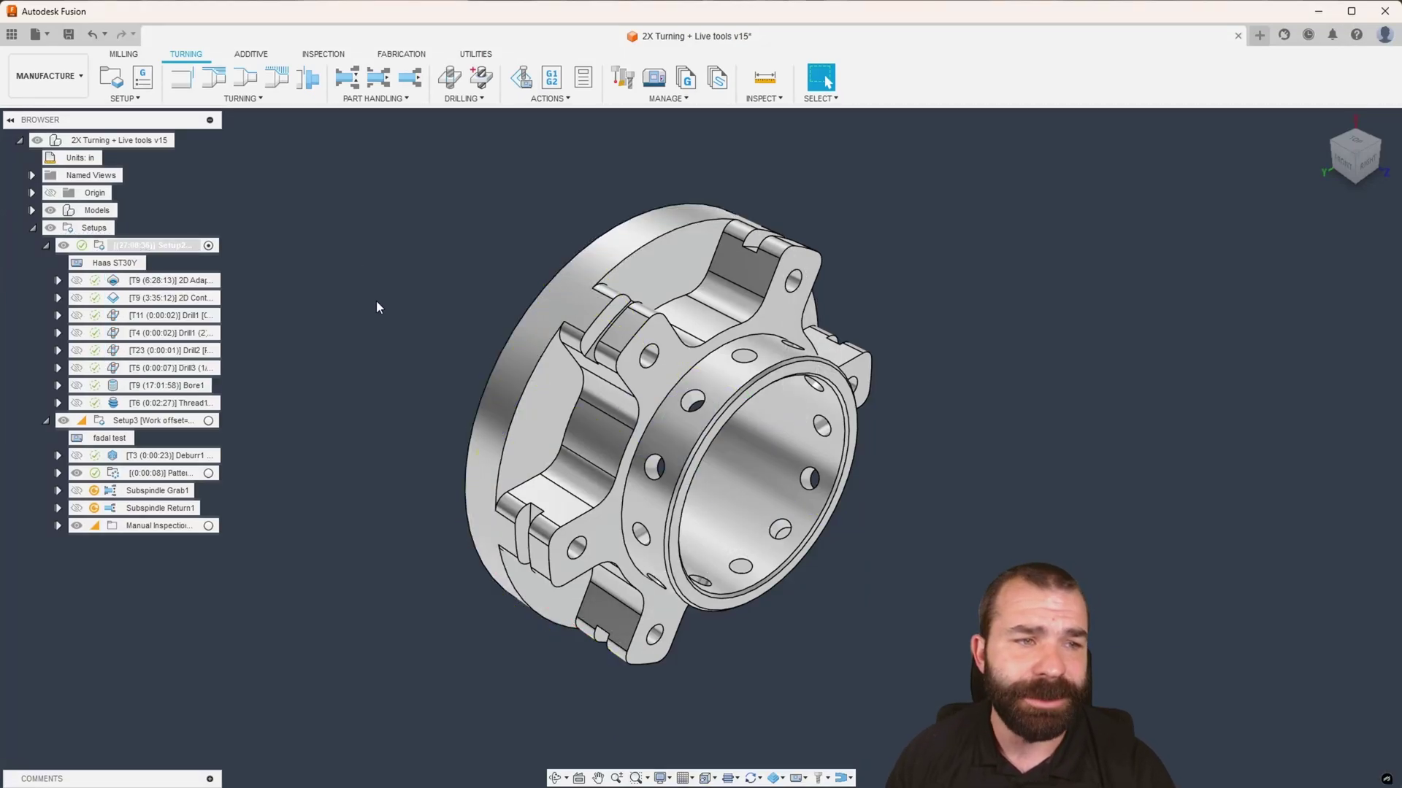
left_click(124, 265)
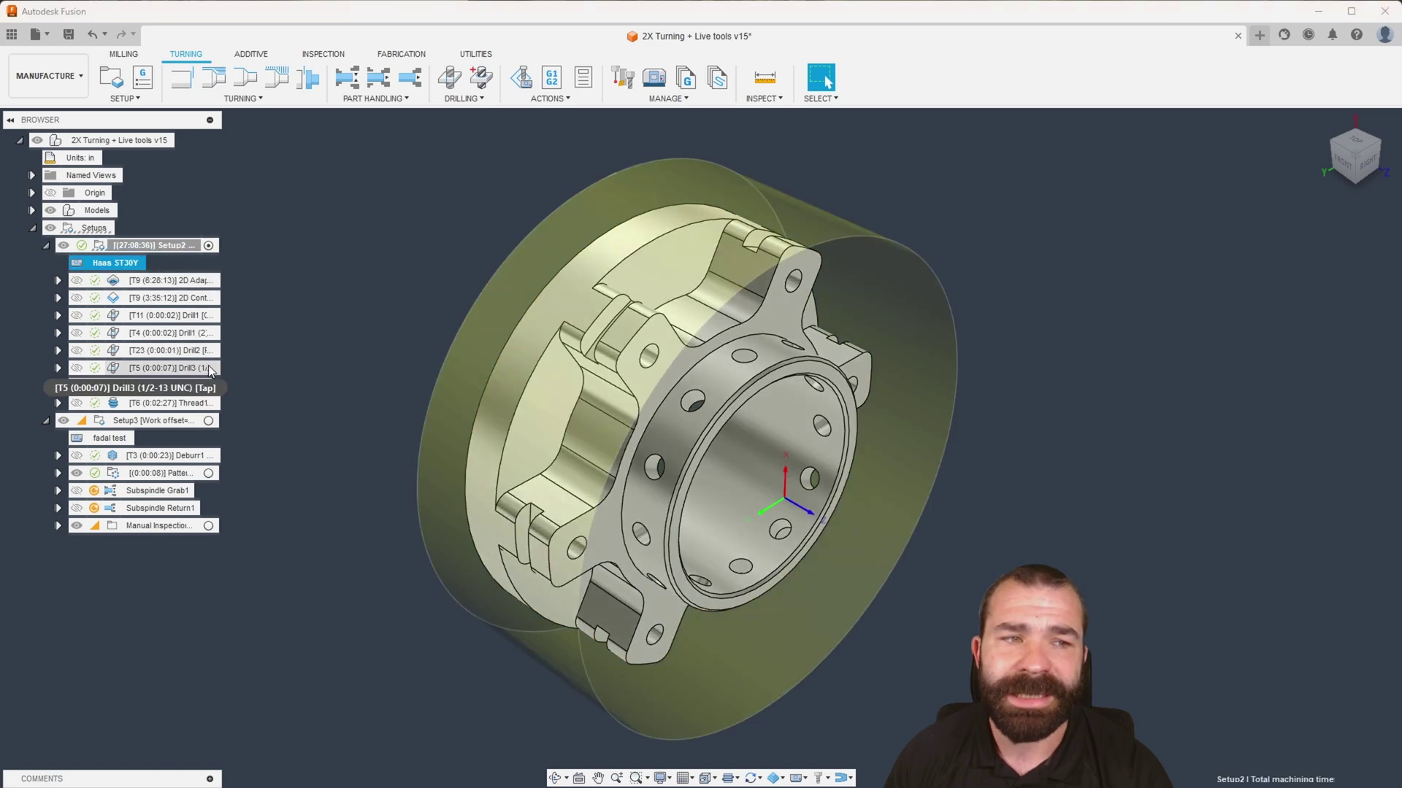
left_click(105, 439)
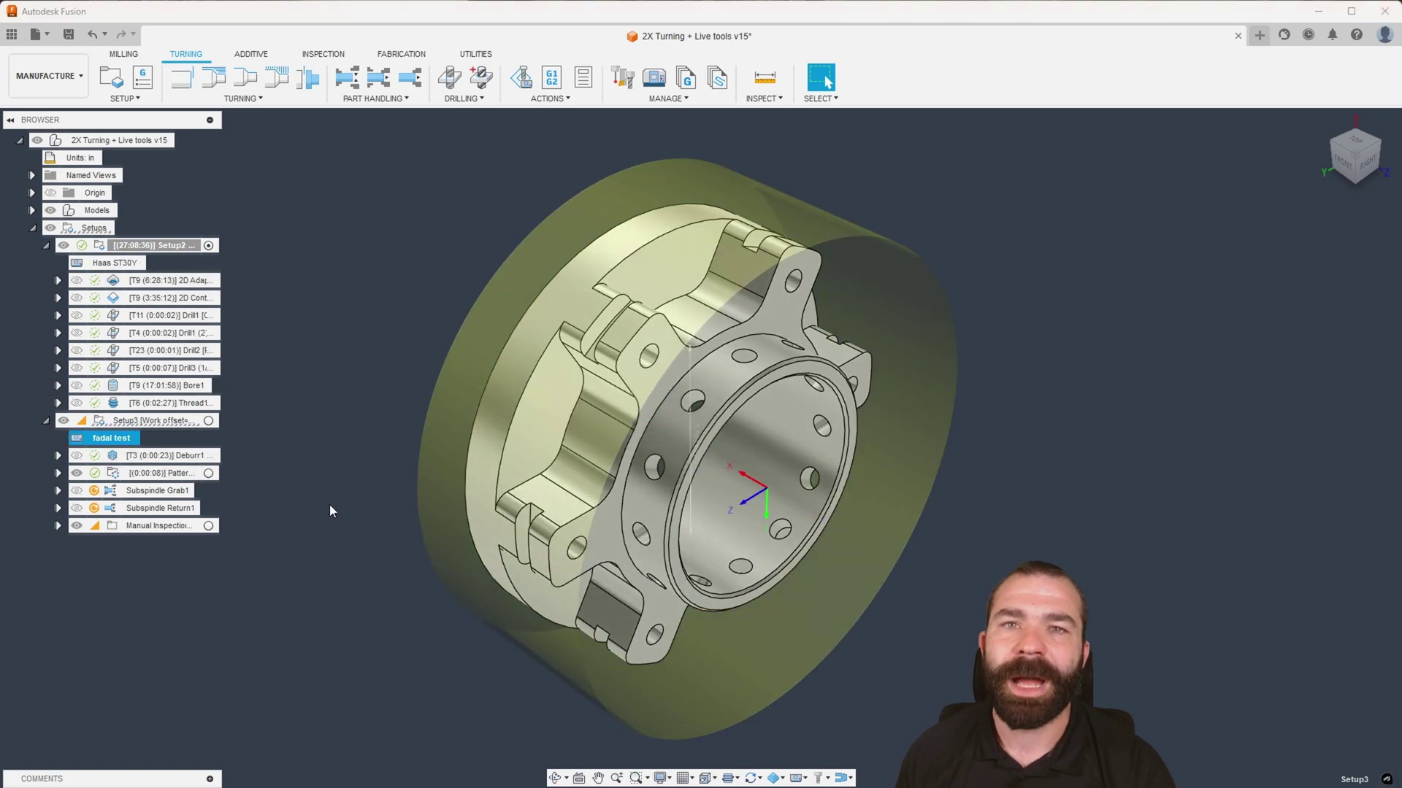
left_click(172, 248)
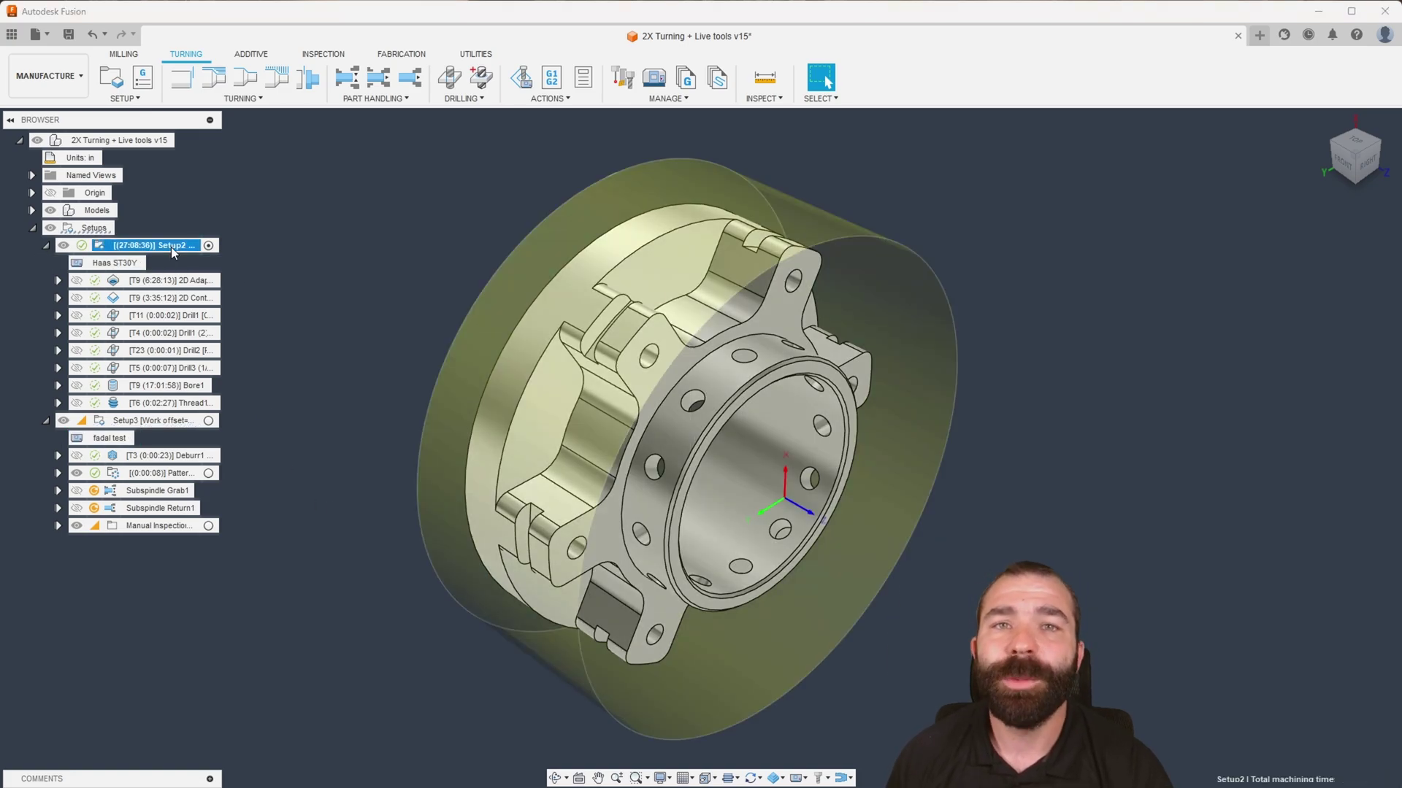